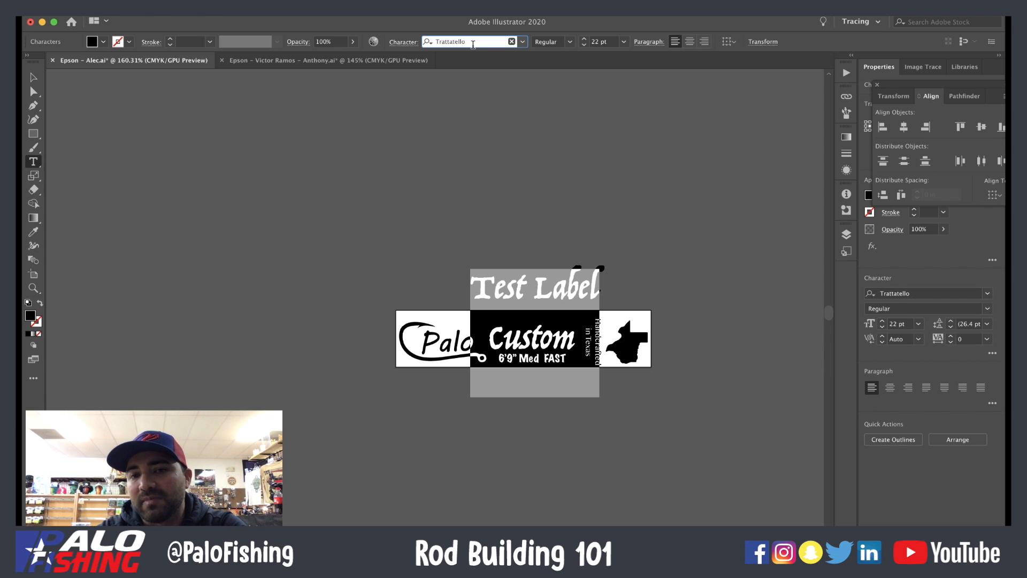
- Change the Test Label text to an outlined, all-caps bubble-style font
key(Up)
key(Up)
key(Up)
key(Up)
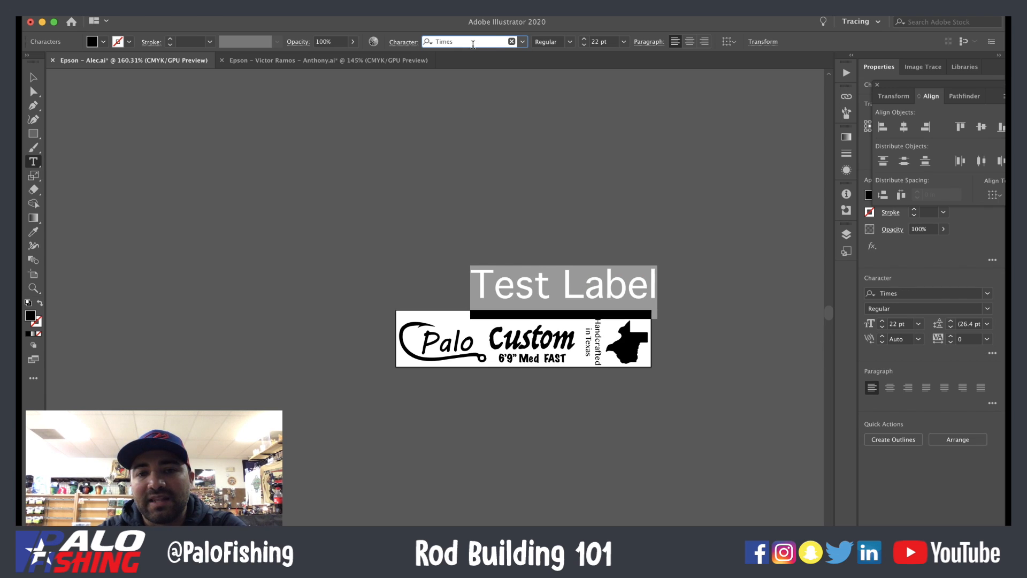
key(Up)
key(Up)
key(Up)
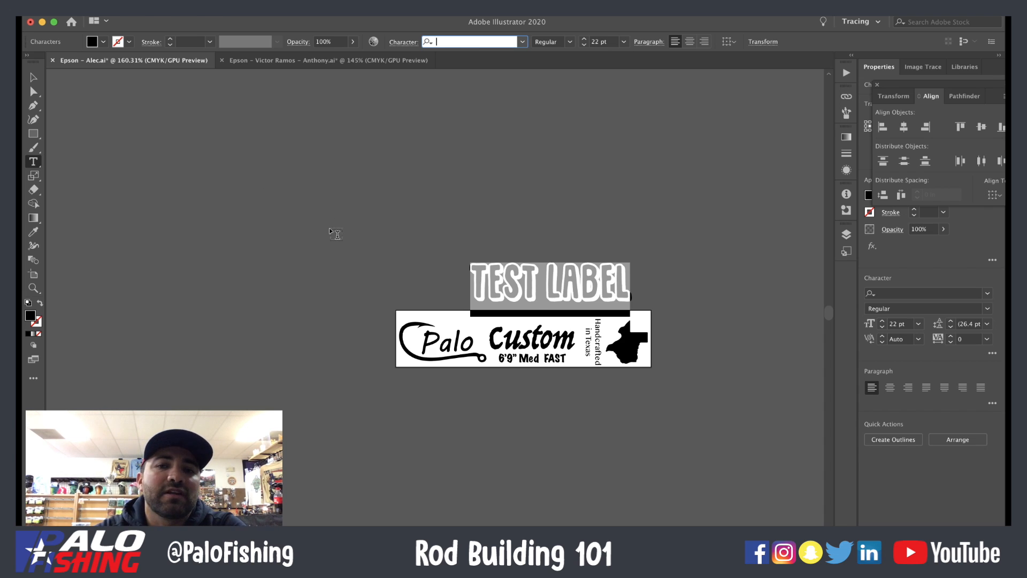
- Delete the Custom text above the rod specification on the label
click(35, 80)
click(516, 338)
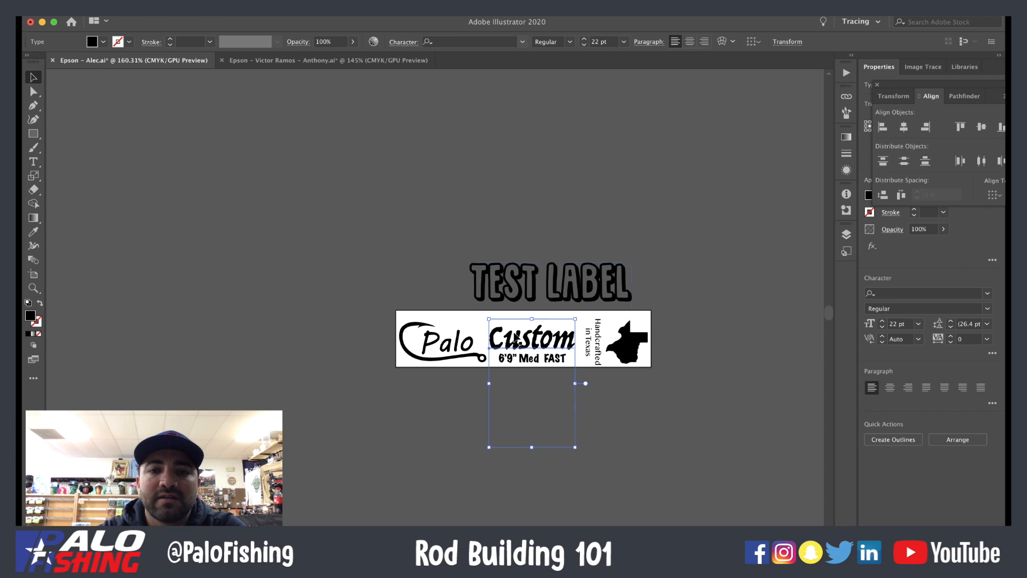
key(Delete)
- Move the "Handcrafted in Texas" text and the Texas shape together to the right, past the artboard's right edge
drag(671, 379, 573, 323)
key(Right)
key(Right)
key(Right)
key(Right)
key(Right)
key(Right)
key(Right)
key(Right)
key(Right)
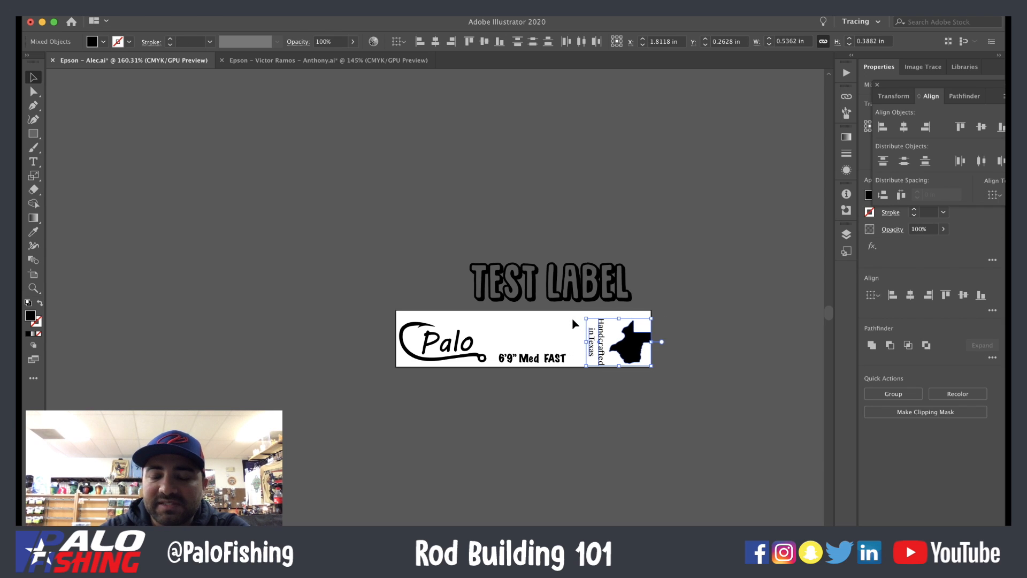
key(Right)
key(Right)
key(Right)
key(Right)
key(Right)
key(Right)
key(Right)
key(Right)
key(Right)
key(Right)
key(Right)
key(Right)
key(Right)
key(Right)
key(Right)
key(Right)
key(Right)
key(Right)
key(Right)
key(Right)
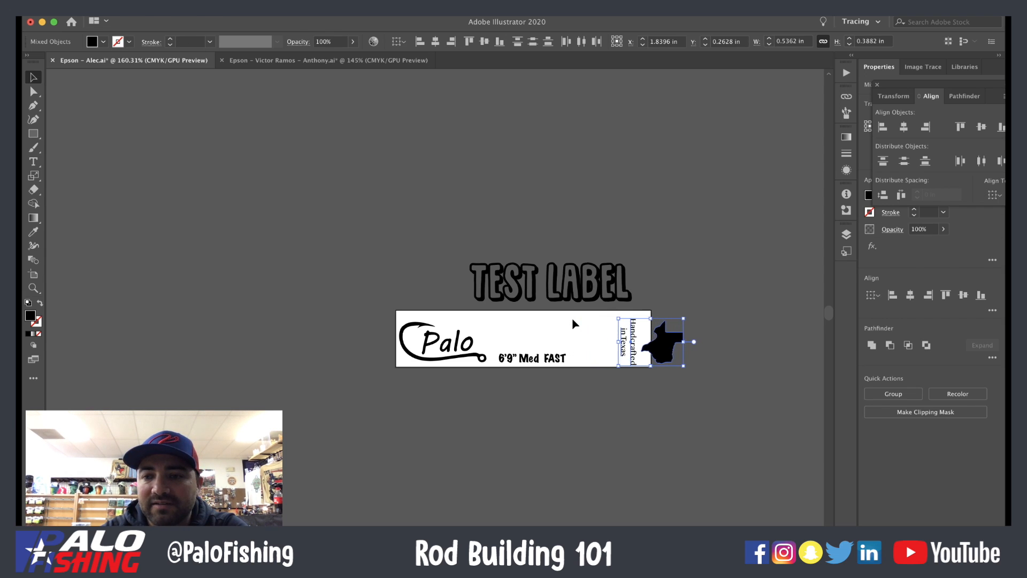
- Move the TEST LABEL text down onto the label, just right of the Palo logo
click(581, 284)
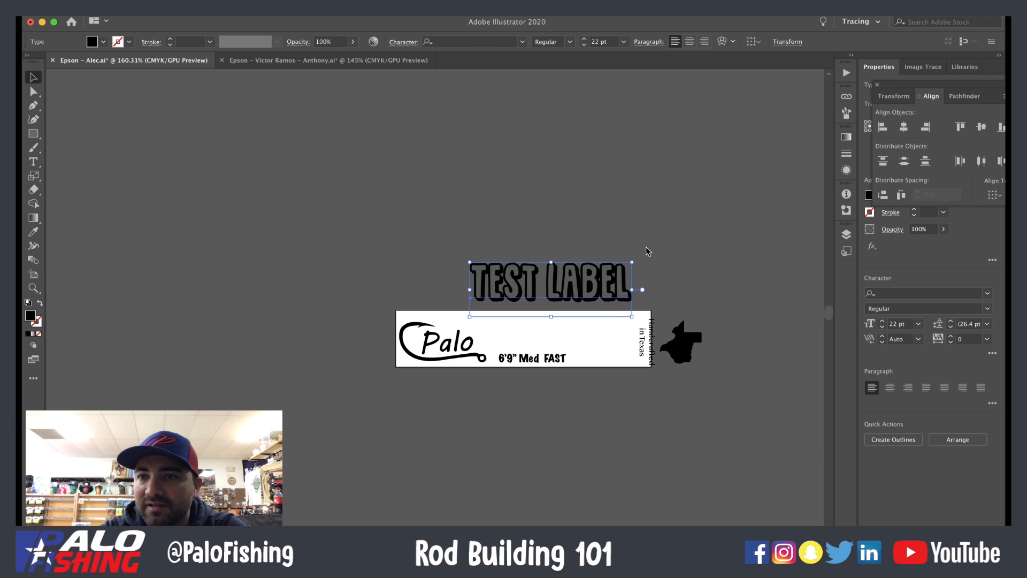
click(735, 200)
drag(580, 294, 601, 328)
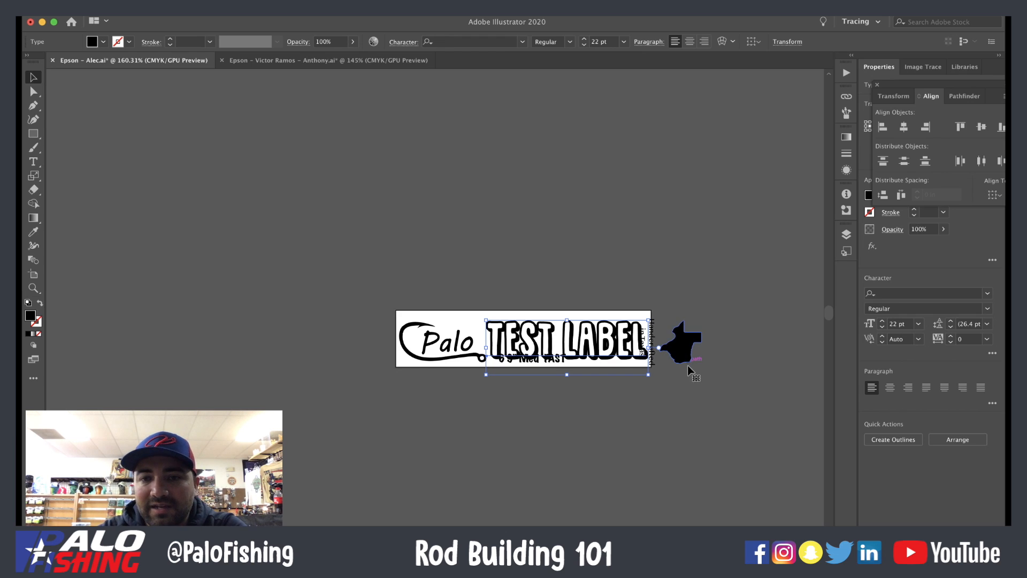
- Shift the TEST LABEL text, the "Handcrafted in Texas" text and the Texas shape together further right
drag(704, 394, 633, 306)
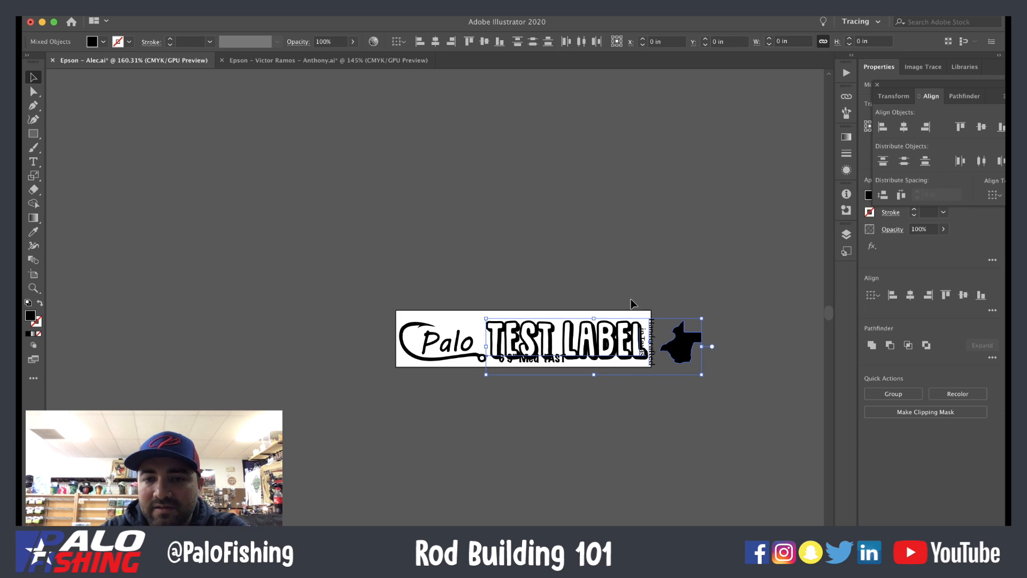
key(Right)
key(Right)
key(Right)
key(Right)
key(Right)
key(Right)
key(Right)
key(Right)
key(Right)
key(Right)
key(Right)
key(Right)
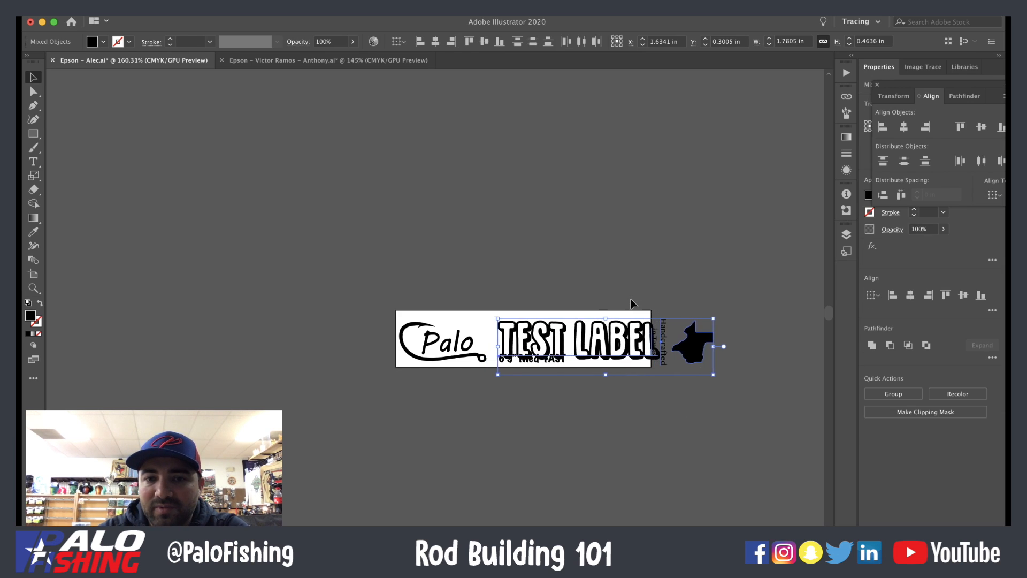
- Move only the TEST LABEL text back left, close beside the Palo logo
click(637, 302)
click(625, 332)
key(Left)
key(Left)
key(Left)
key(Left)
key(Left)
key(Left)
key(Left)
key(Left)
key(Left)
key(Left)
key(Left)
key(Left)
key(Left)
key(Left)
key(Left)
key(Left)
key(Left)
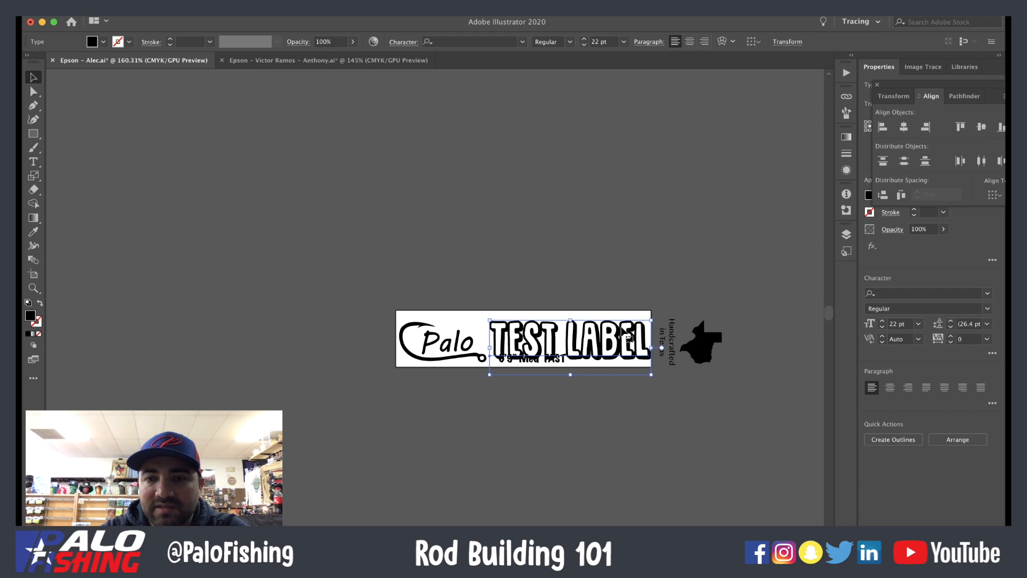
key(Right)
key(Right)
- Scale the TEST LABEL text uniformly to 90% and nudge it slightly upward
key(s)
key(Return)
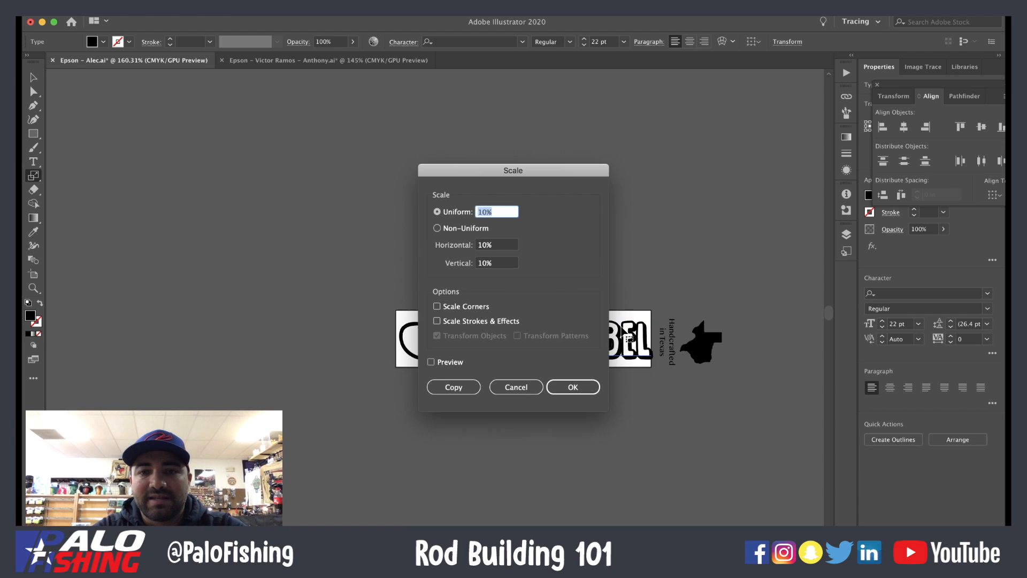
text(90)
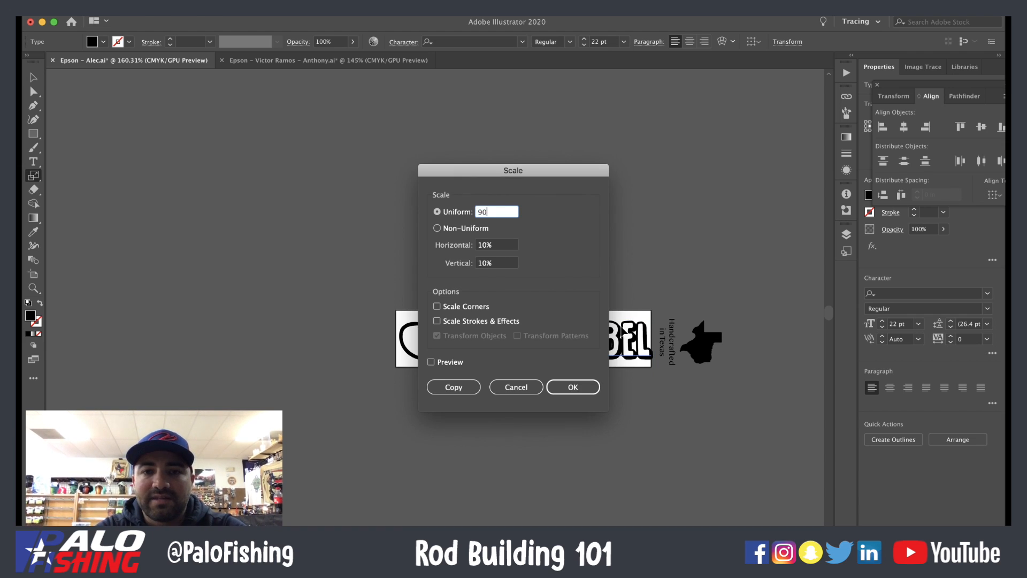
key(Return)
click(31, 82)
click(488, 285)
click(543, 328)
key(Up)
key(Up)
- Send the TEST LABEL text to the back, behind the 6'9" Med FAST text
click(558, 377)
click(555, 361)
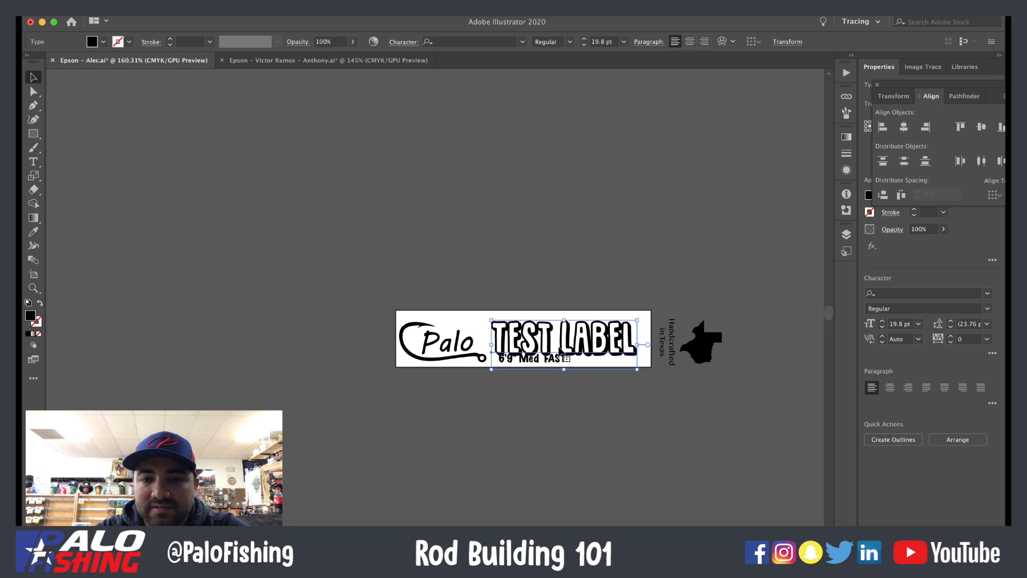
click(583, 262)
click(586, 336)
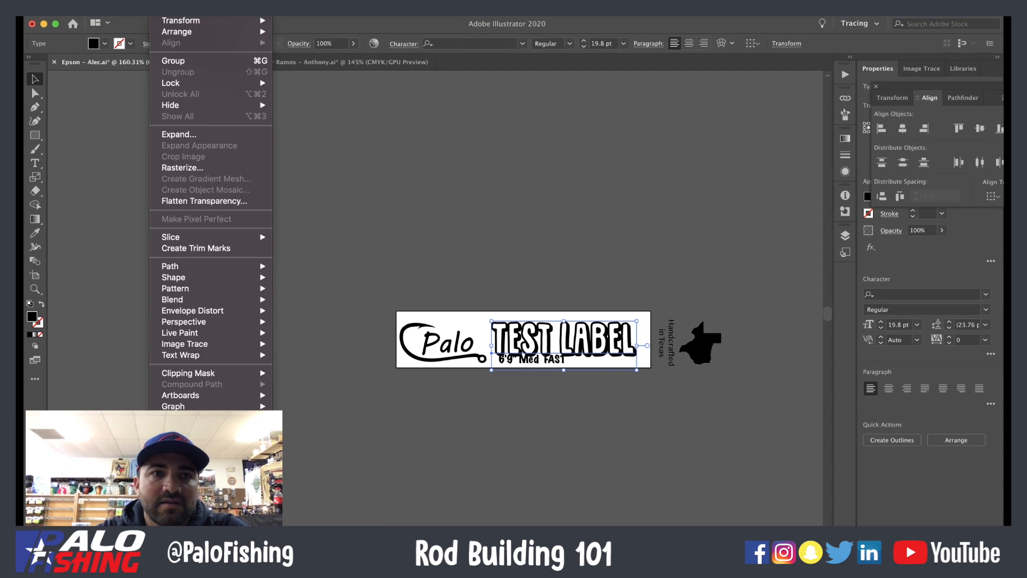
mouse_move(214, 32)
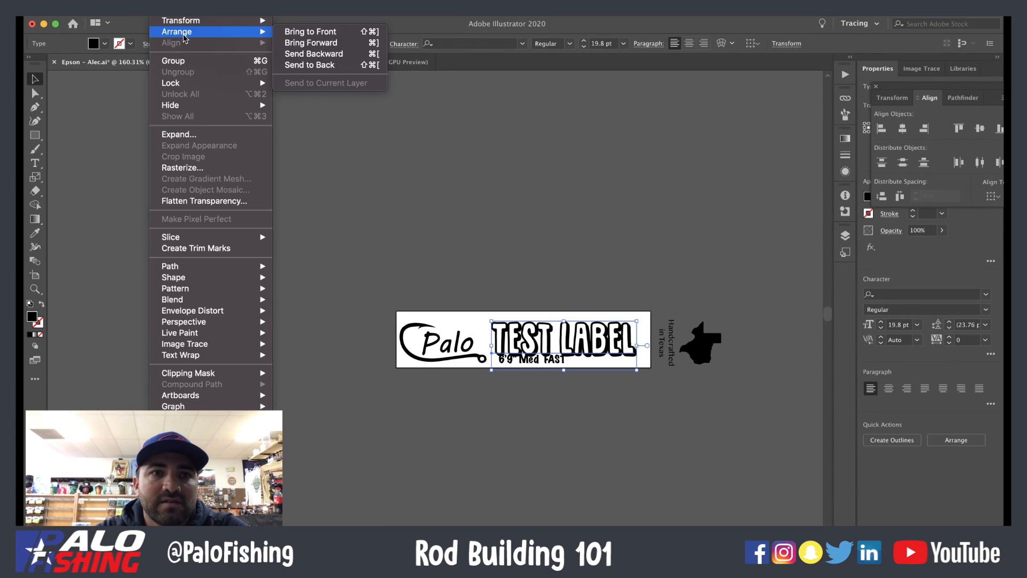
click(310, 65)
click(527, 378)
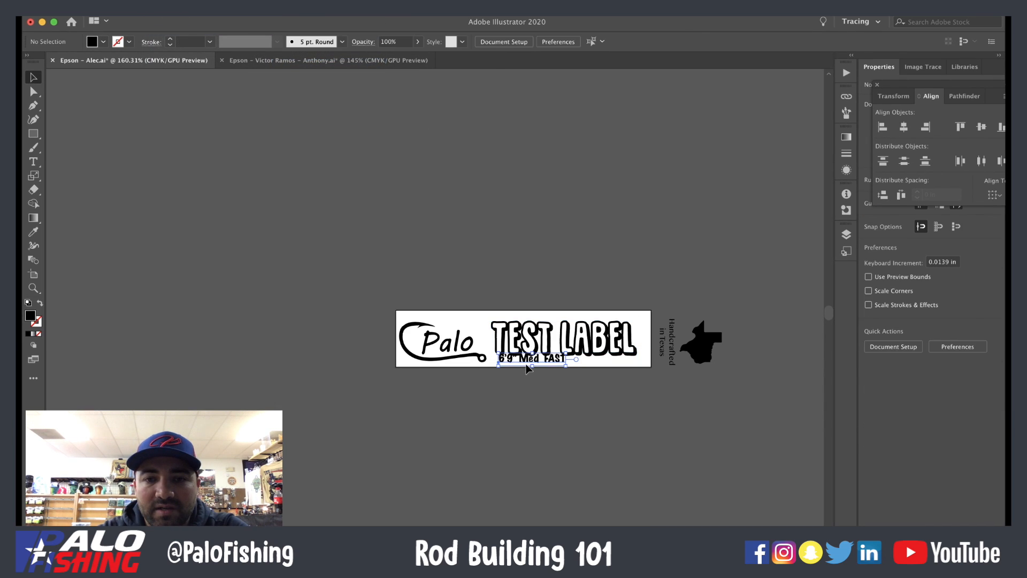
- Move the 6'9" Med FAST text right and slightly down so it sits centred beneath TEST LABEL
click(527, 369)
key(Right)
key(Right)
key(Right)
key(Right)
key(Right)
key(Right)
key(Right)
key(Right)
key(Right)
key(Right)
key(Right)
key(Right)
key(Right)
key(Right)
key(Right)
key(Right)
key(Right)
key(Right)
key(Right)
key(Right)
key(Right)
key(Right)
key(Right)
key(Right)
key(Right)
key(Right)
key(Right)
key(Right)
key(Right)
key(Right)
key(Right)
key(Right)
key(Right)
key(Down)
key(Down)
key(Right)
key(Right)
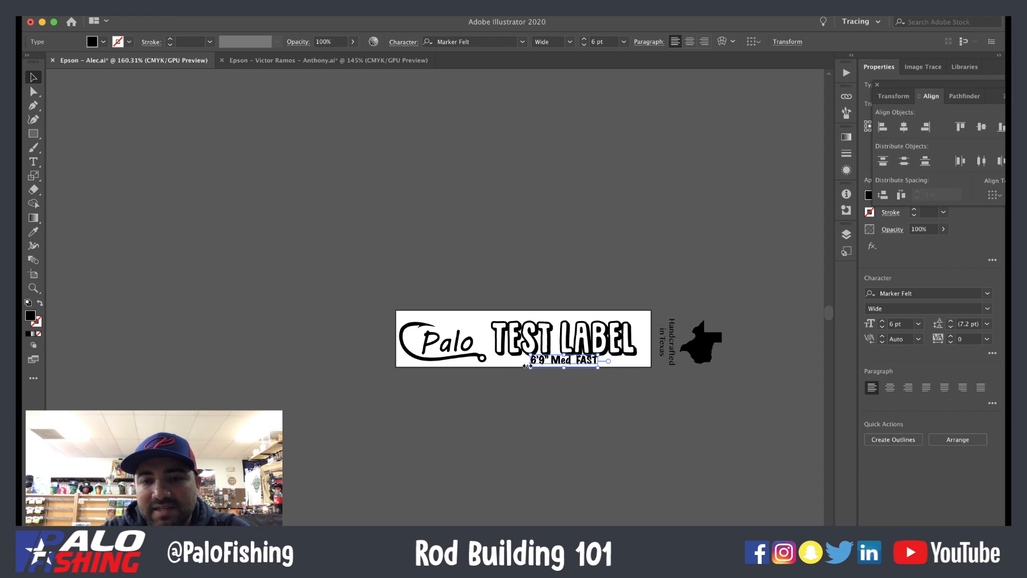
key(Down)
key(Right)
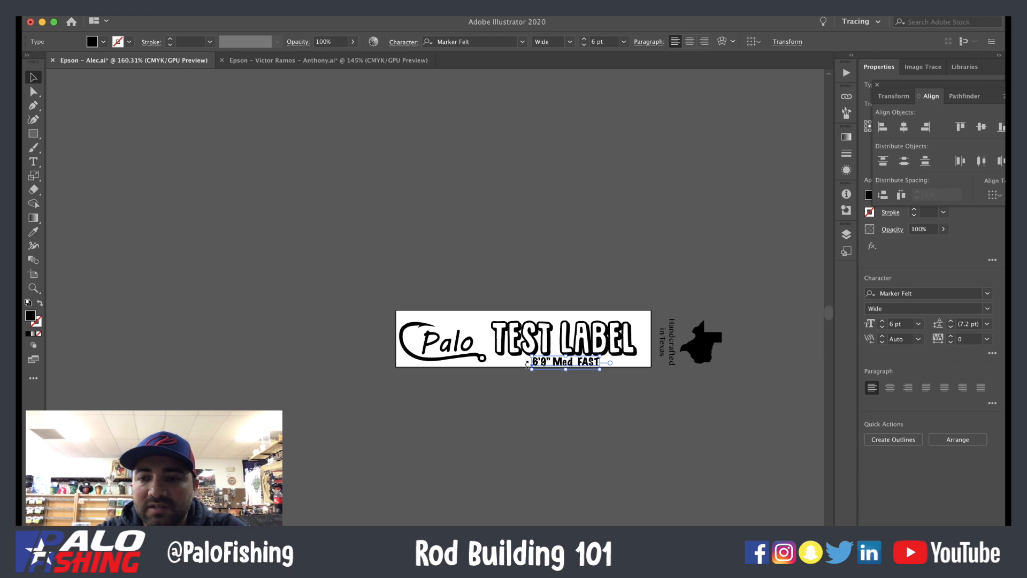
click(463, 229)
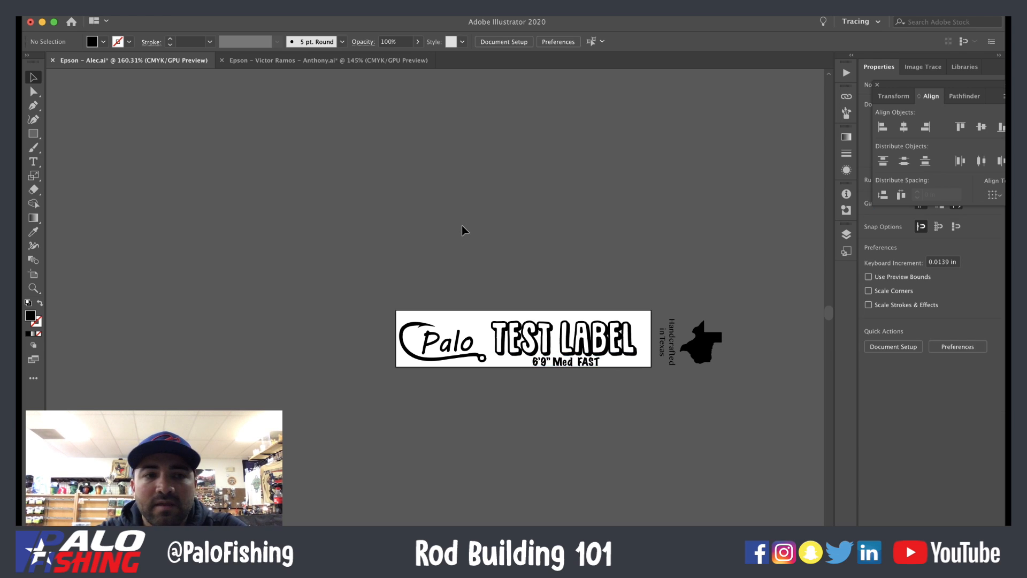
- Widen the artboard rightward to about 2.76 in so it includes the Handcrafted text and Texas shape
click(31, 275)
drag(653, 339, 730, 339)
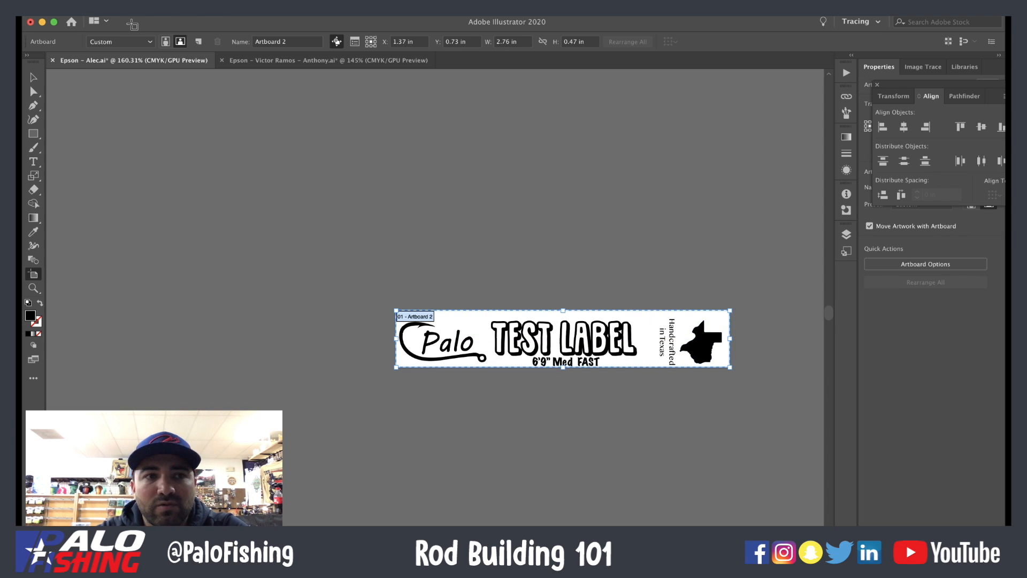
click(34, 79)
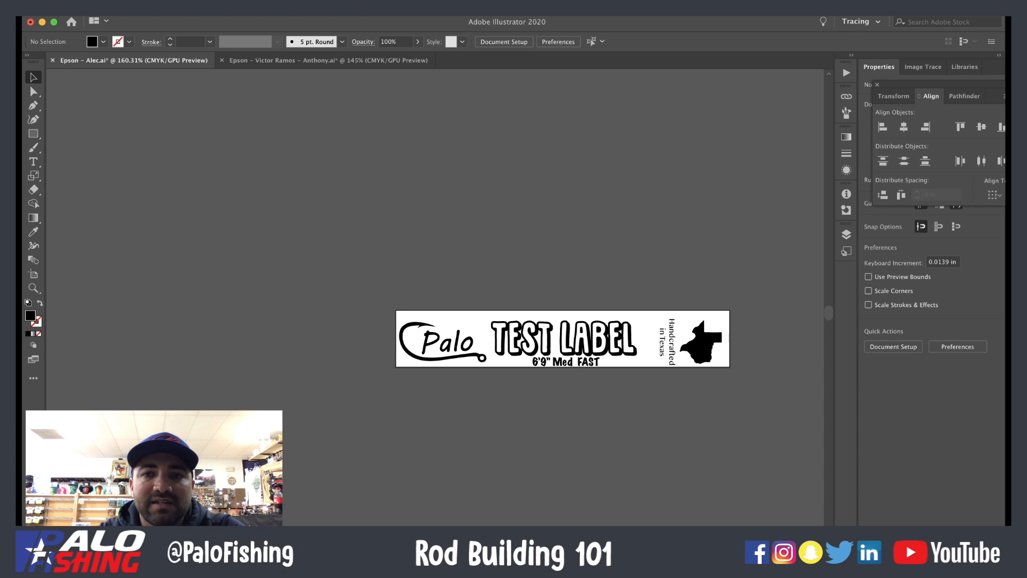
- Switch to the web browser, copy the fist-with-drumsticks image, and paste it into the Illustrator label document
key(super+Tab)
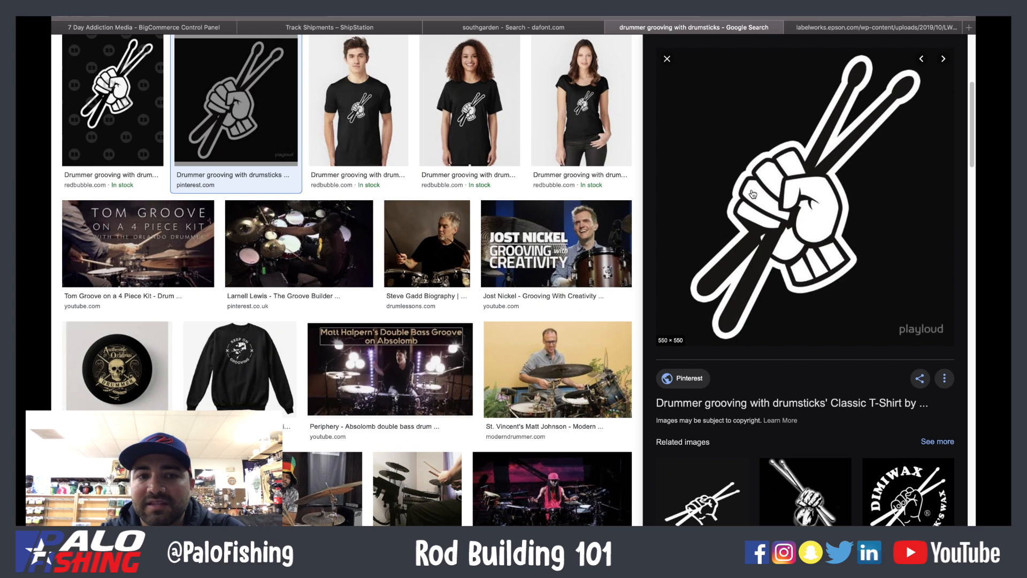
right_click(817, 177)
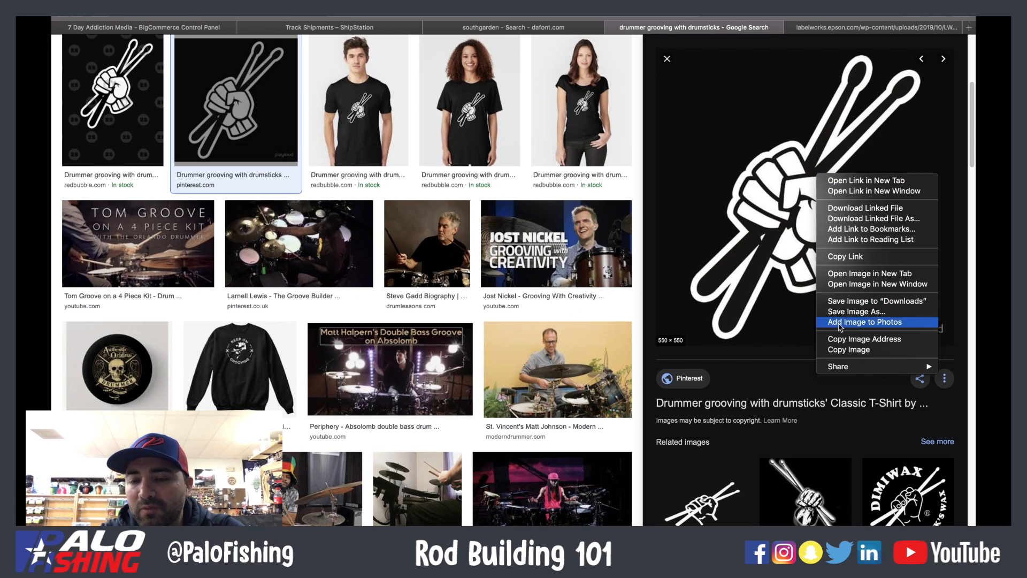
click(855, 350)
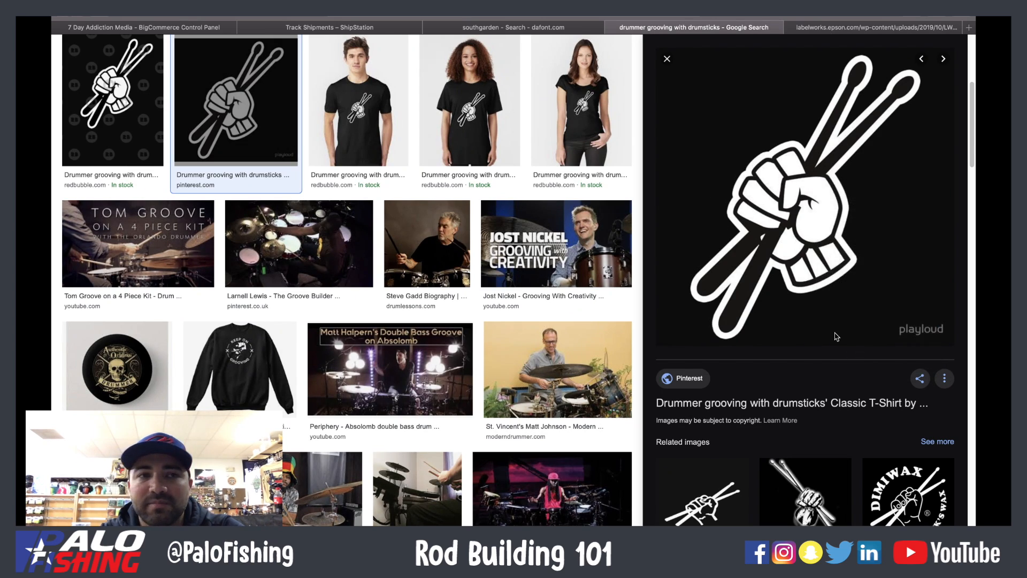
click(73, 22)
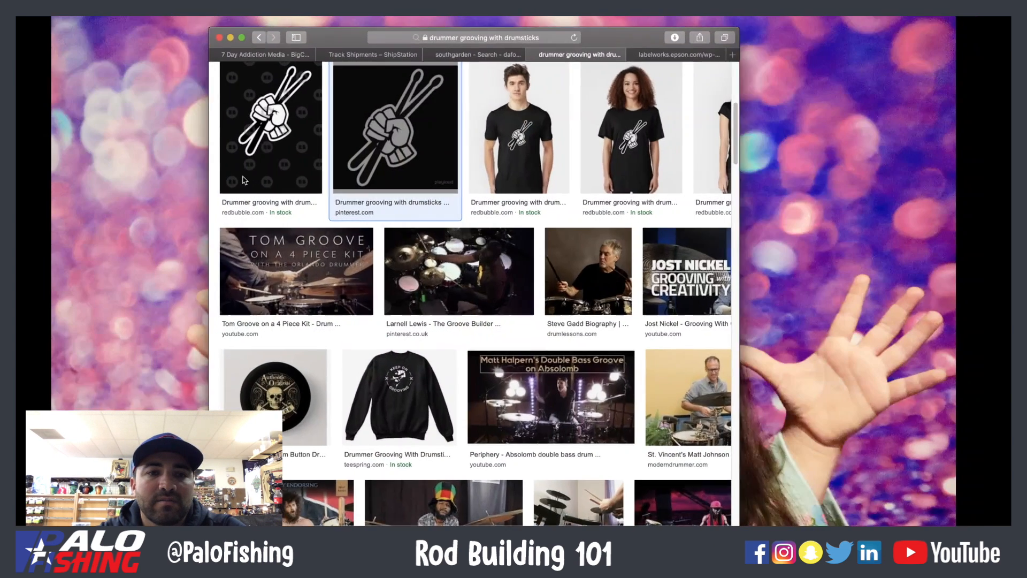
scroll(316, 238, down, 3)
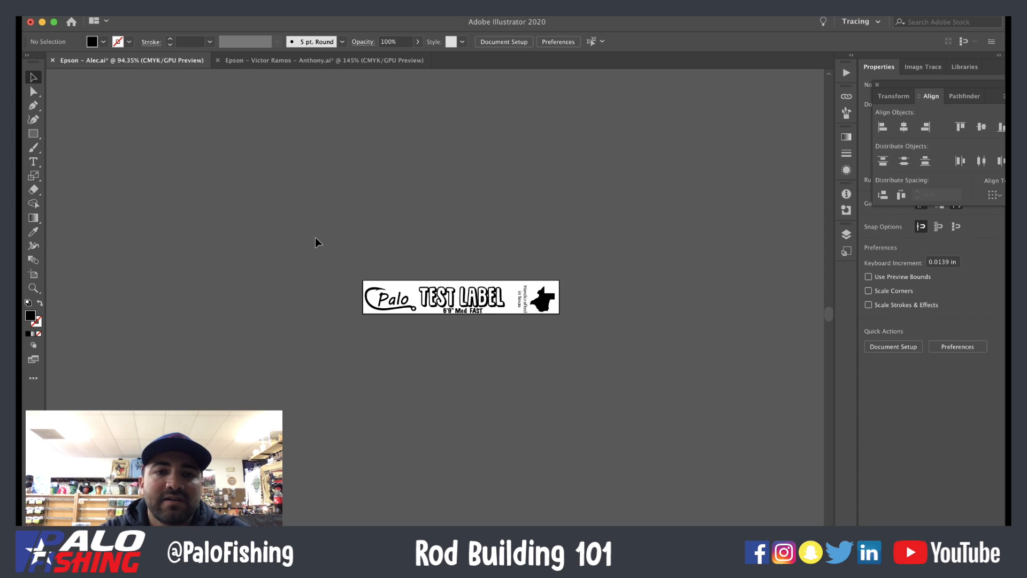
key(super+v)
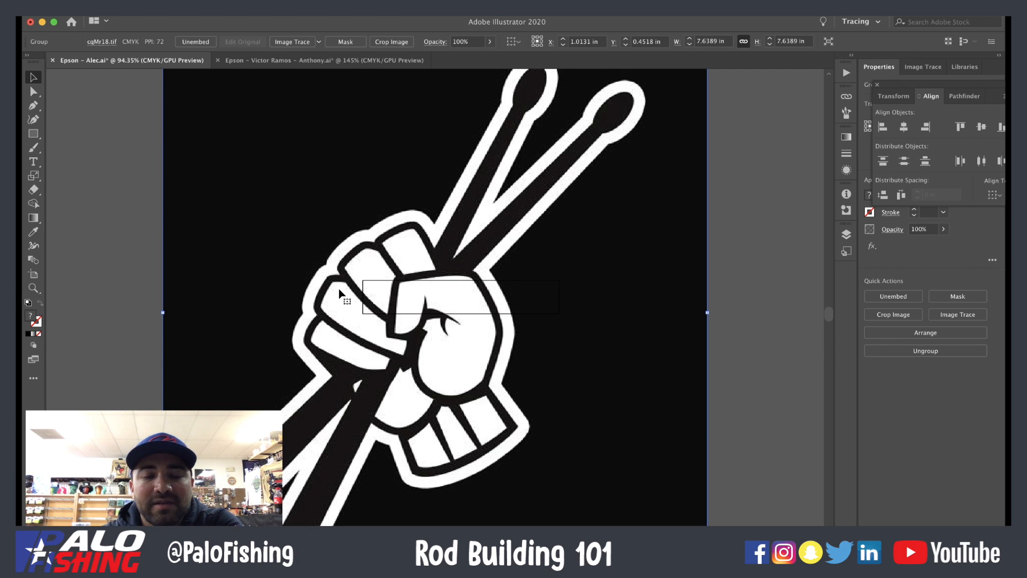
- Trace the pasted drumsticks image with the Silhouettes preset and expand the tracing into paths
click(319, 43)
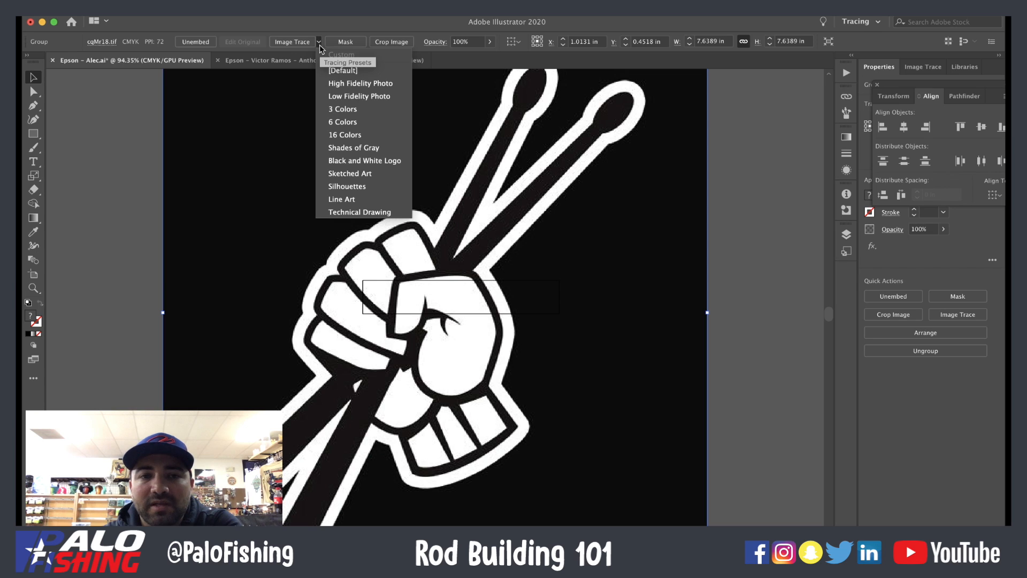
click(338, 187)
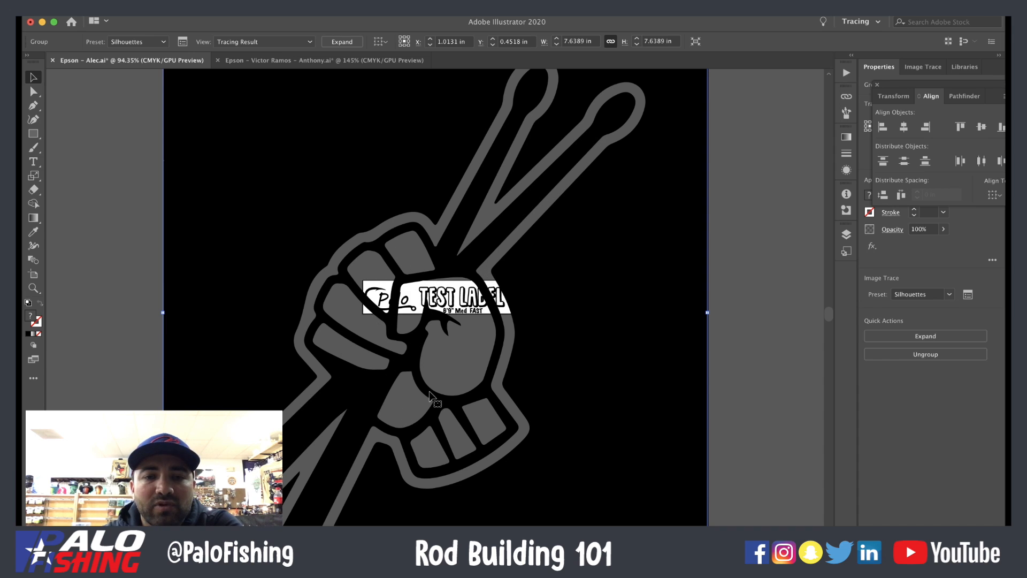
click(88, 158)
click(238, 141)
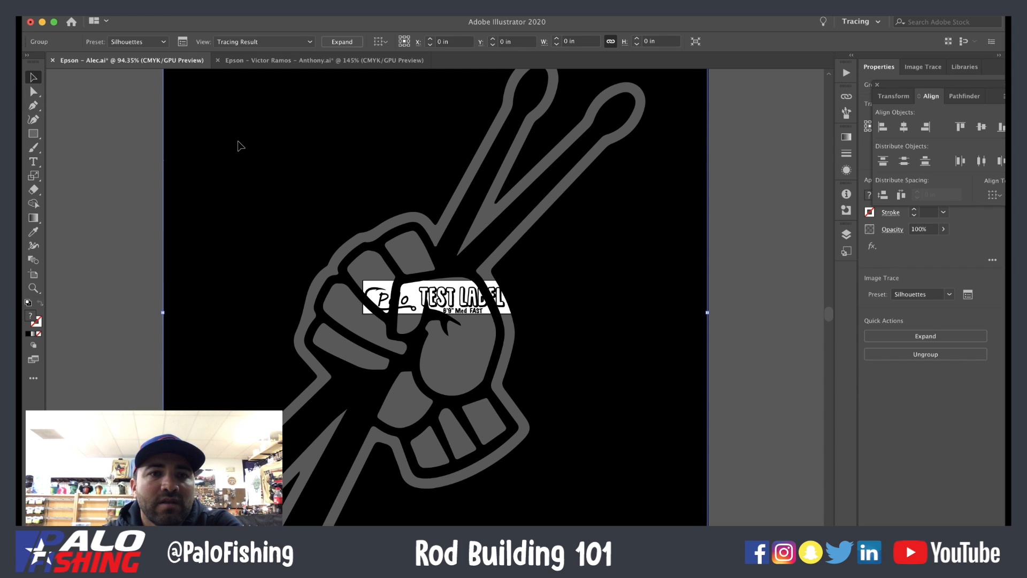
click(345, 42)
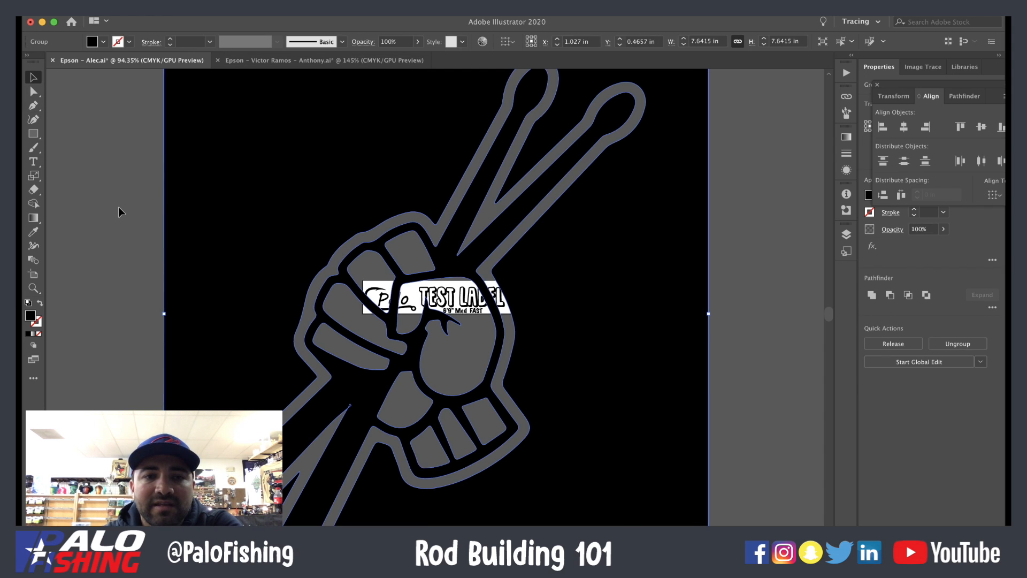
- Delete the black background path surrounding the traced fist and drumsticks
click(107, 201)
click(33, 93)
click(284, 161)
key(Delete)
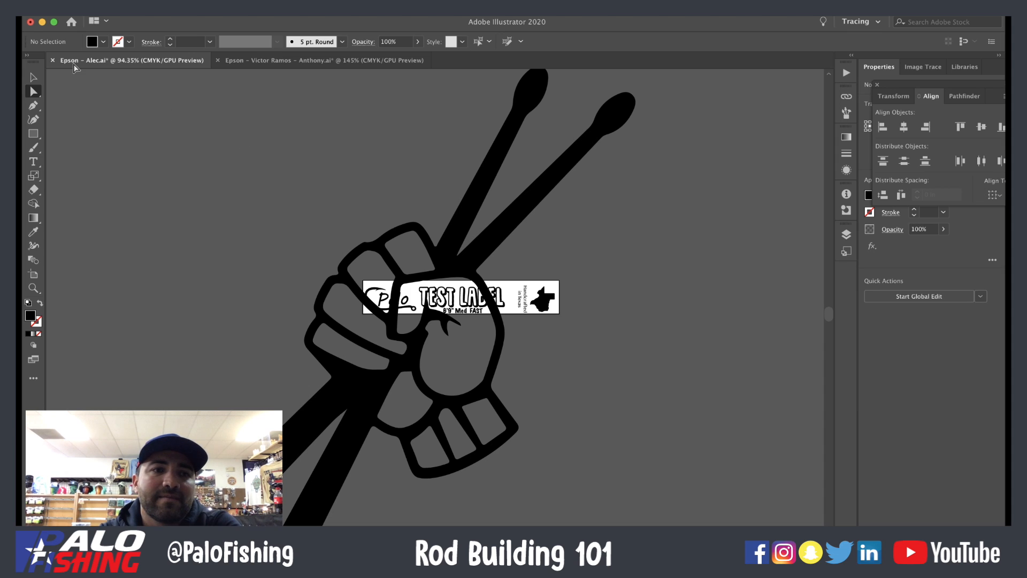
- Set the fist-and-drumsticks artwork's height to 0.4 in with its proportions kept
click(33, 77)
click(449, 278)
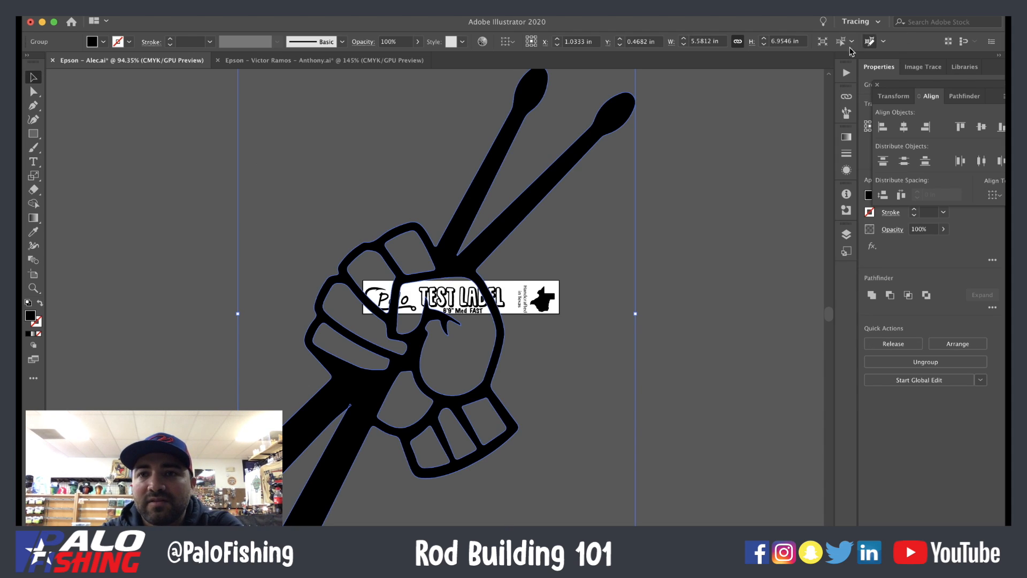
click(781, 43)
text(0)
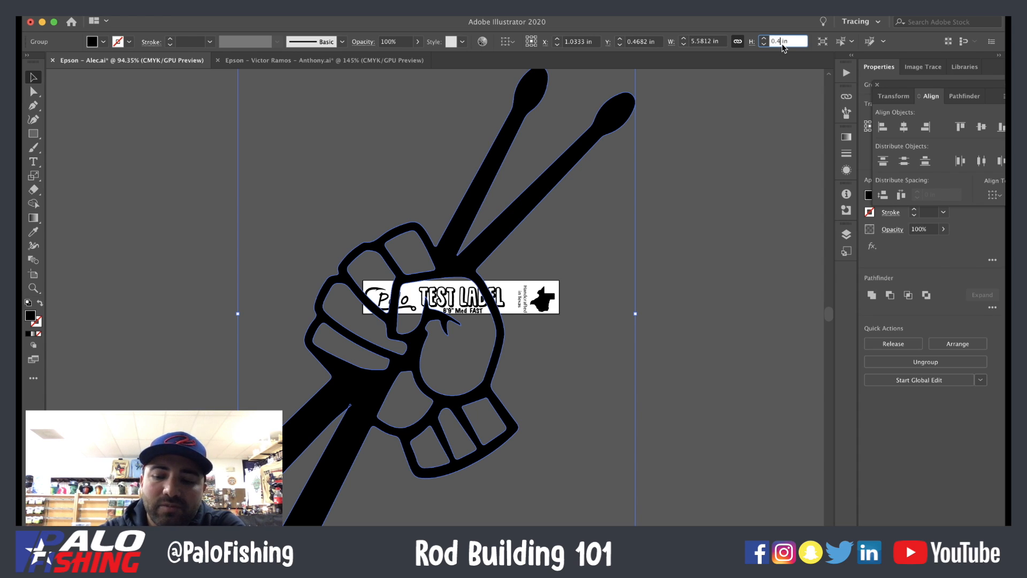
text(.4)
key(Return)
scroll(425, 256, up, 6)
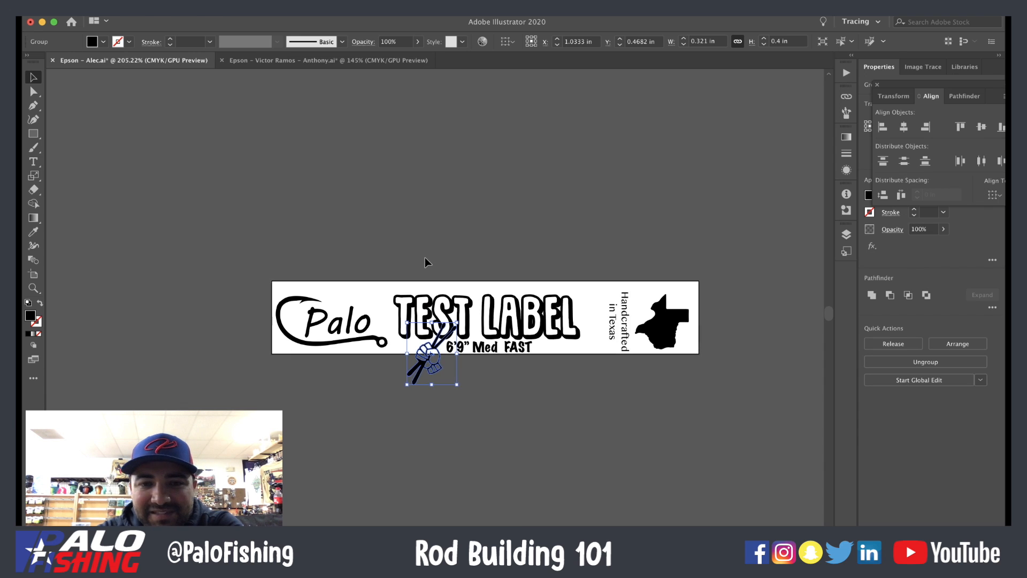
- Rotate the fist-and-drumsticks artwork by a quarter turn and move it to the empty canvas above the label
scroll(426, 260, down, 3)
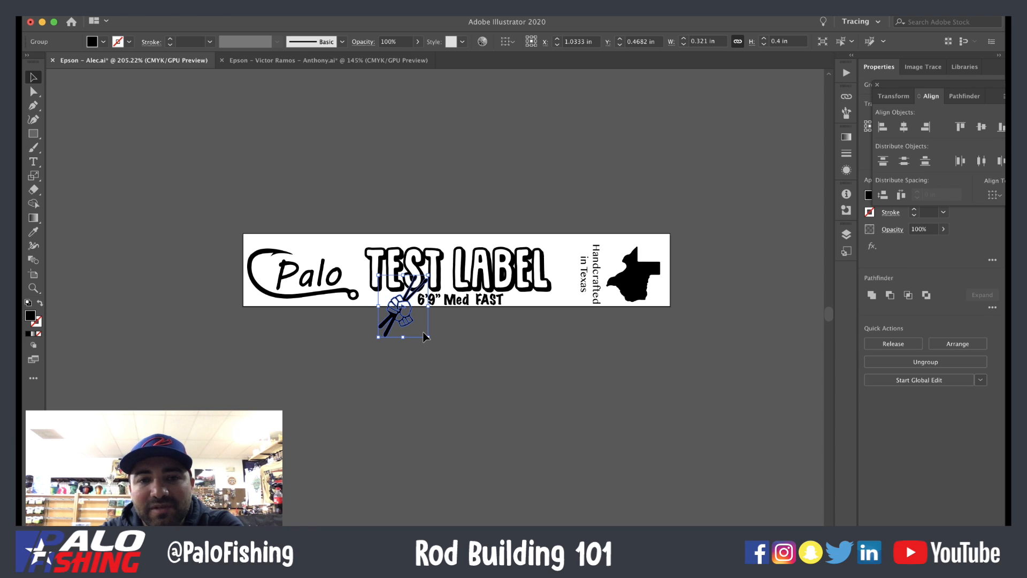
key(r)
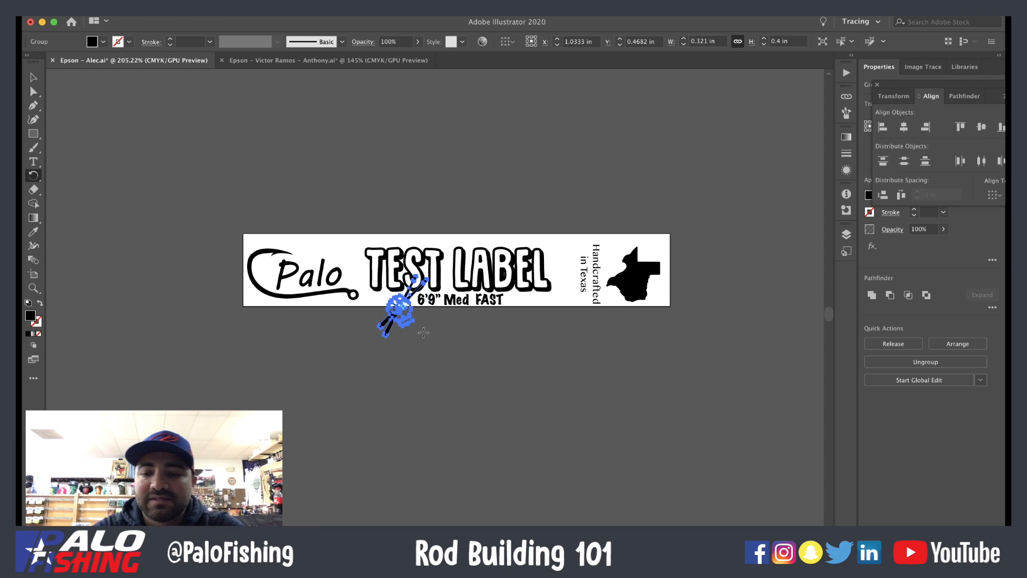
key(Return)
click(440, 336)
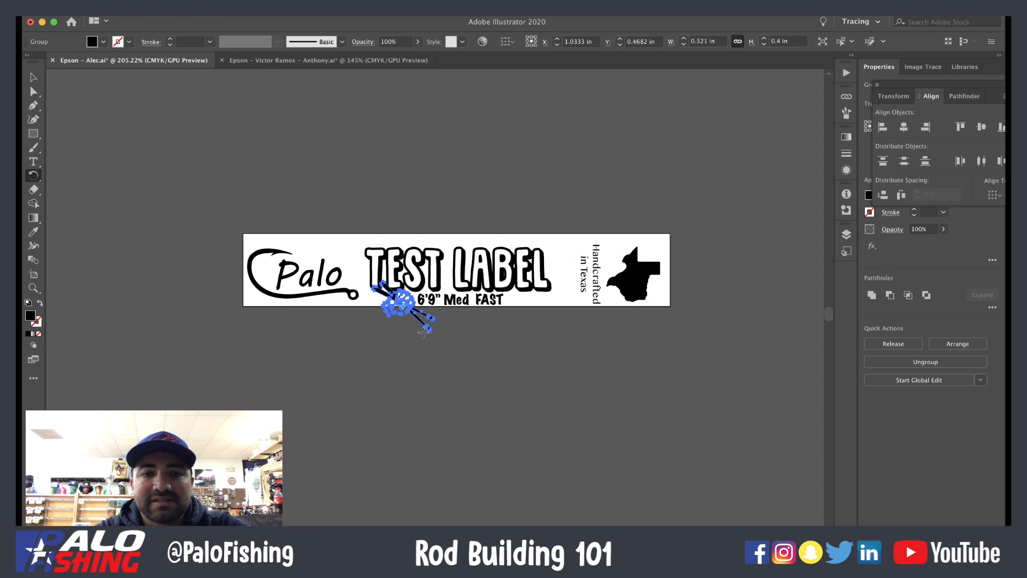
click(34, 77)
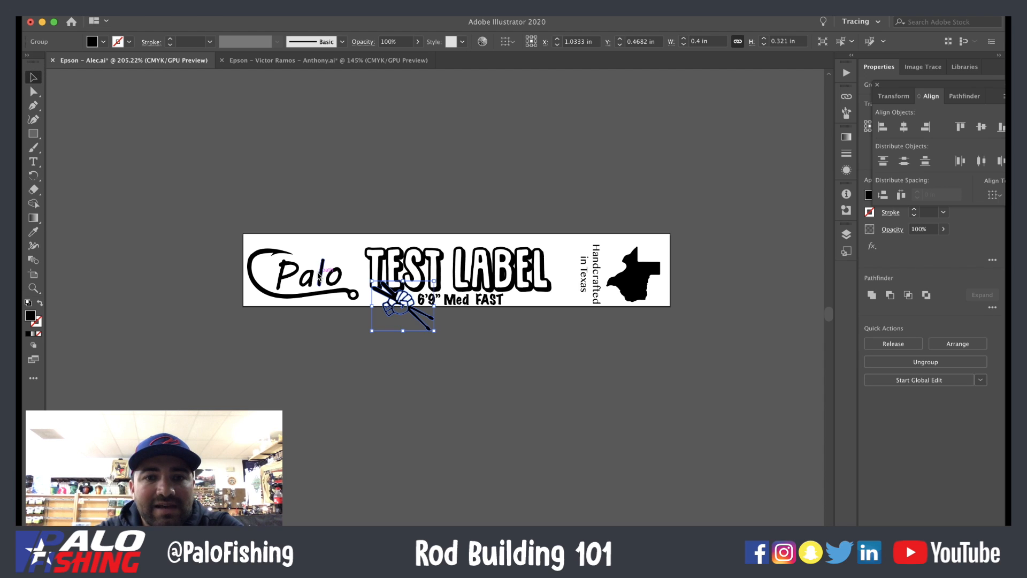
drag(401, 307, 486, 135)
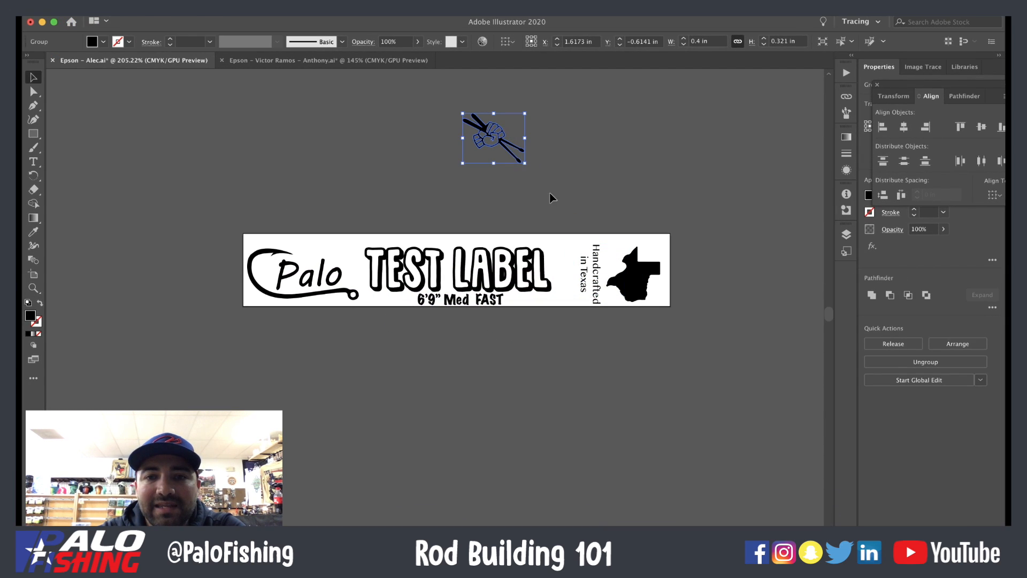
- Shift the "Handcrafted in Texas" text and Texas shape right together, and place the drumsticks artwork between TEST LABEL and that text
drag(557, 213, 712, 334)
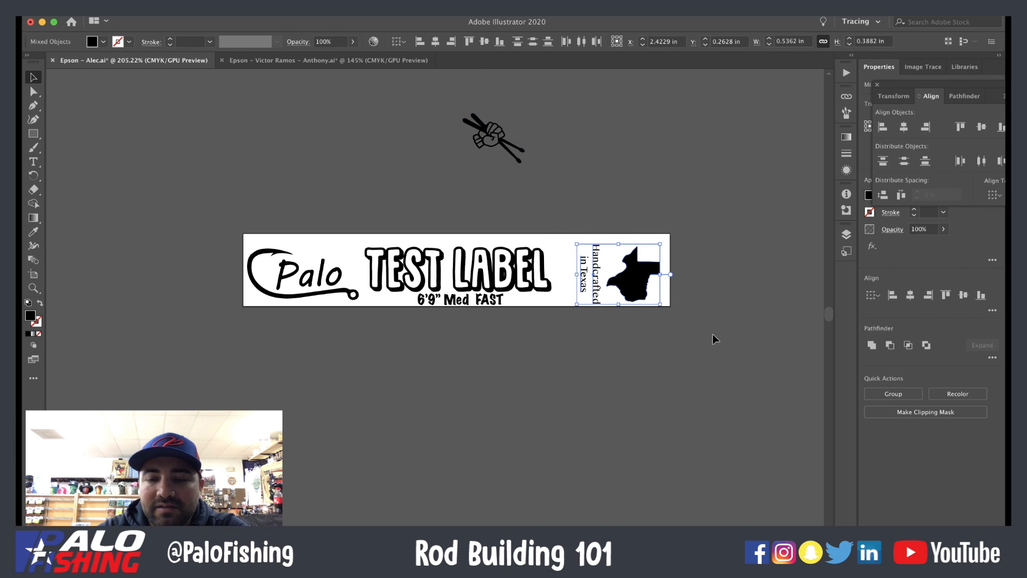
key(Right)
key(Right)
key(Right)
key(Right)
key(Right)
key(Right)
key(Right)
key(Right)
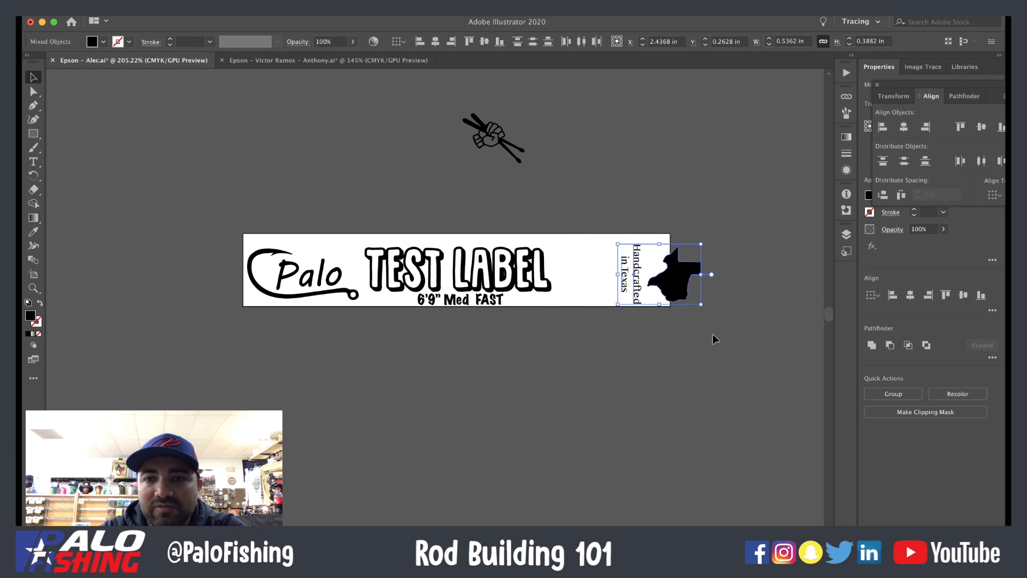
key(Right)
drag(491, 145, 581, 255)
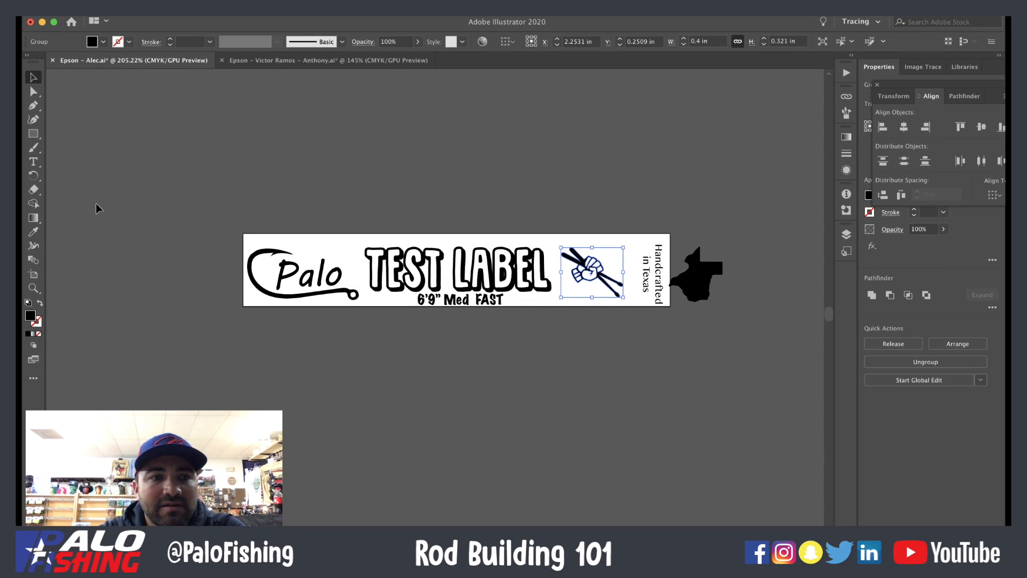
click(120, 196)
- Extend the artboard's right edge past the Texas shape, to a width of about 3.15 in
click(33, 274)
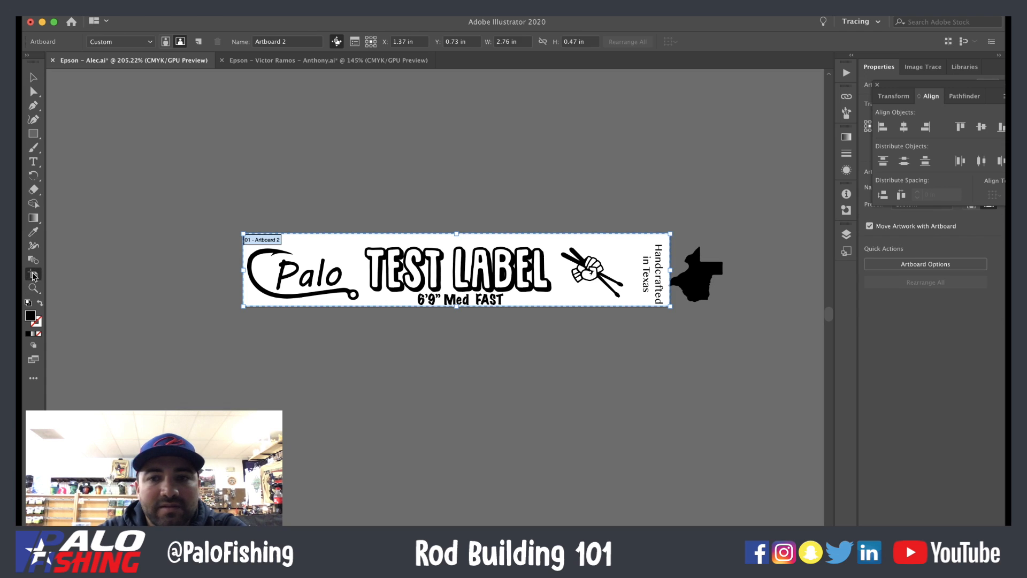
drag(672, 270, 732, 273)
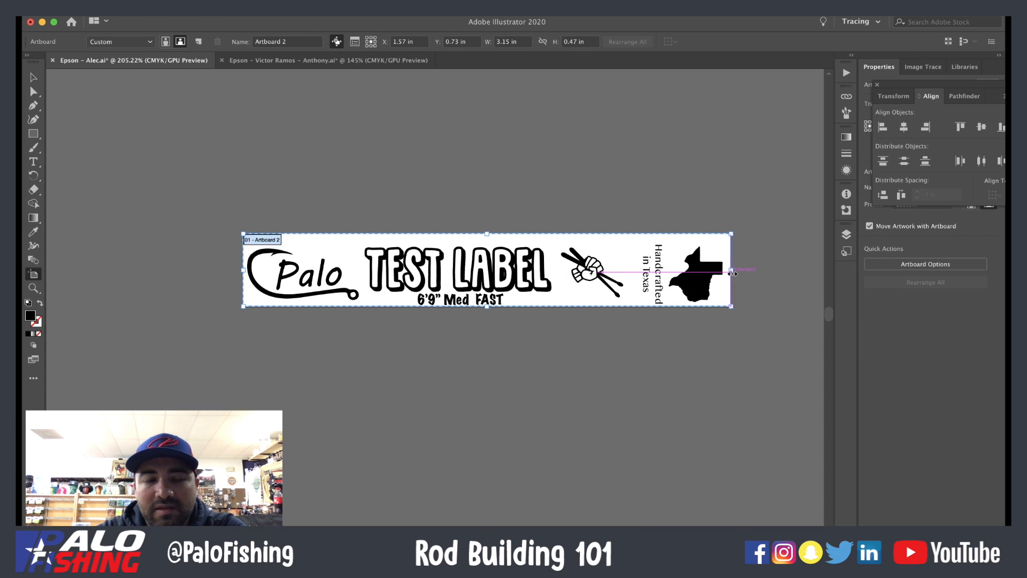
click(33, 77)
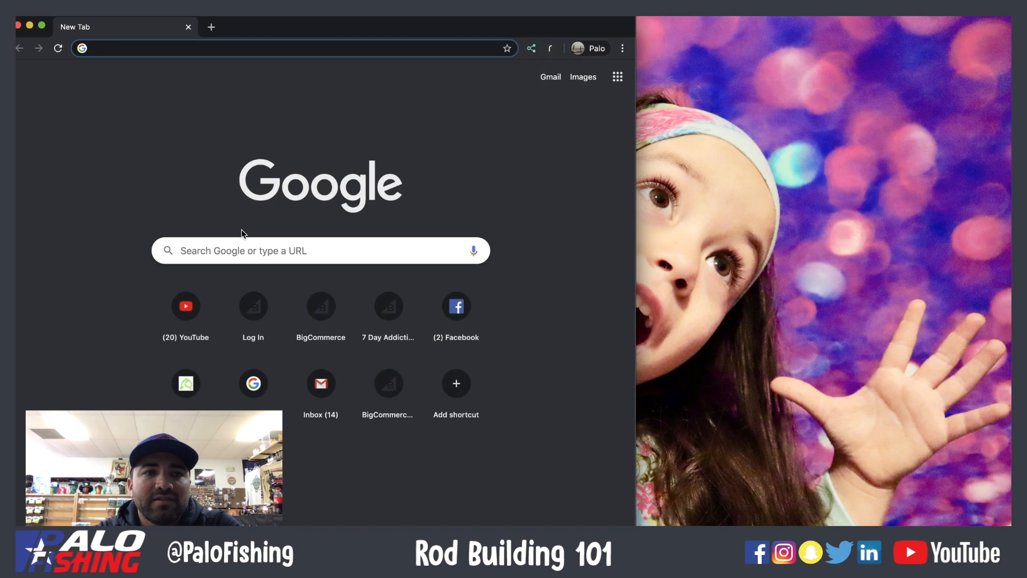
- Open the font download site dafont.com in the web browser
text(daf)
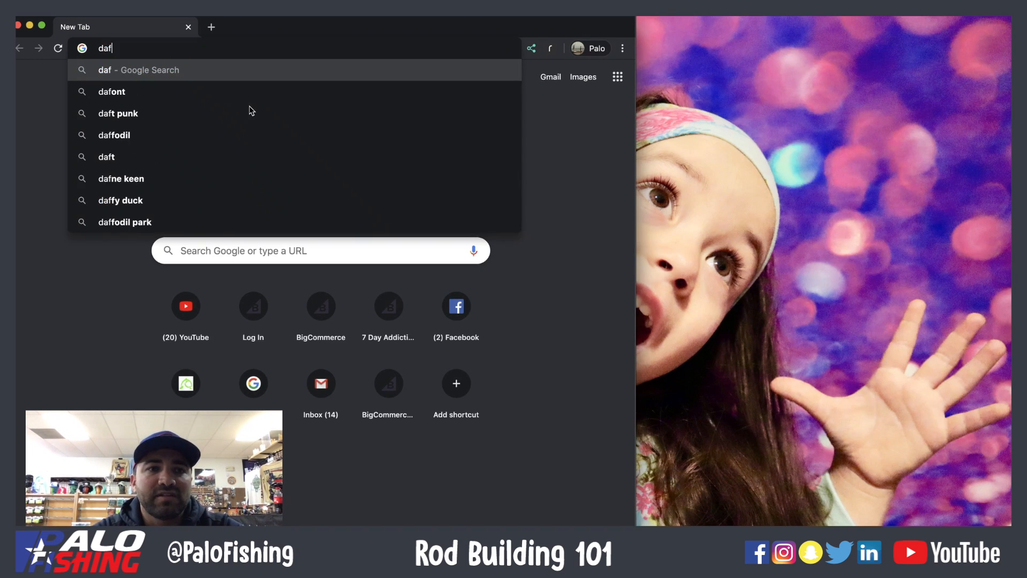
text(ont.com)
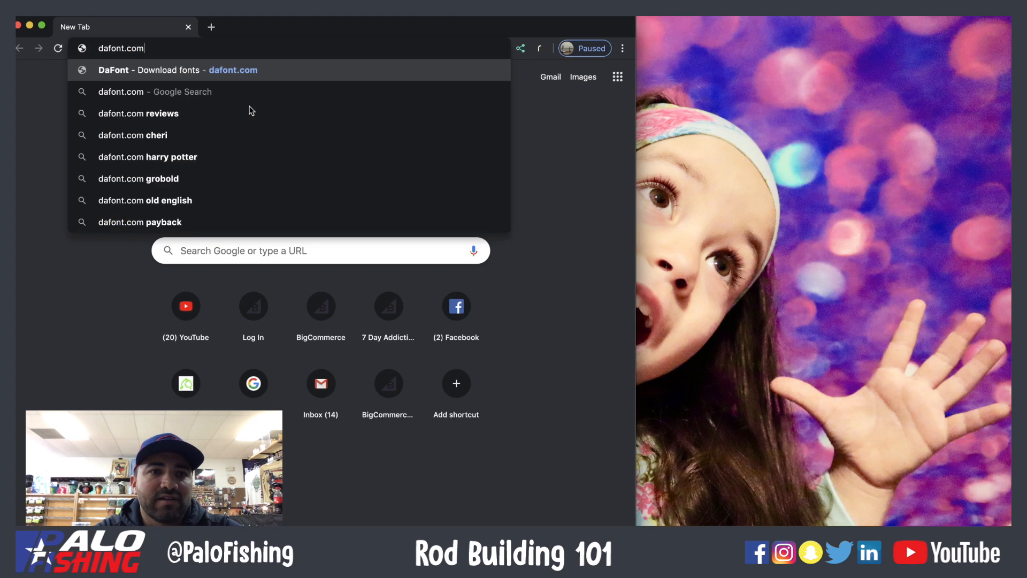
key(Return)
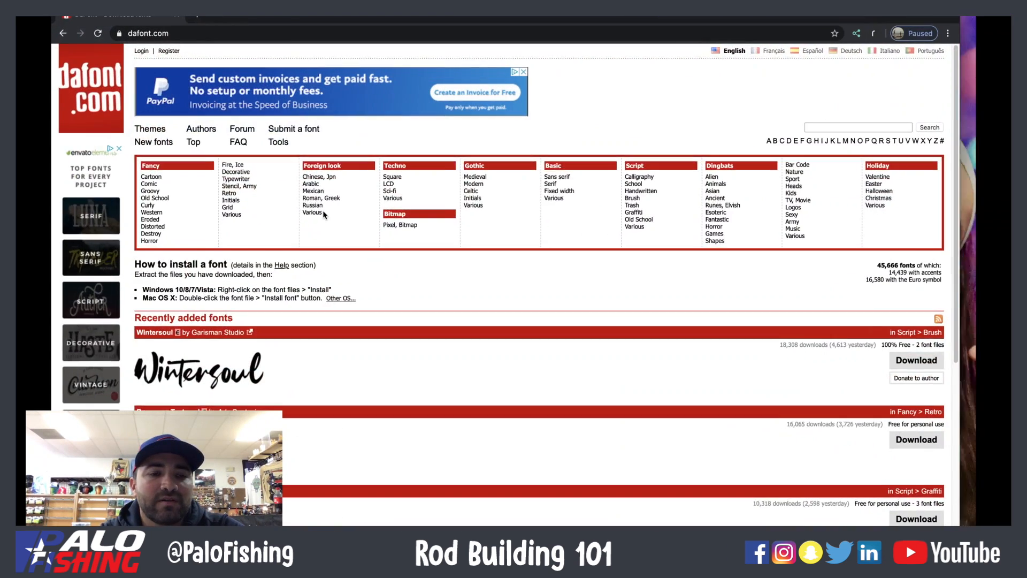
- Look over the font categories and the recently added fonts on the dafont home page
scroll(355, 315, down, 7)
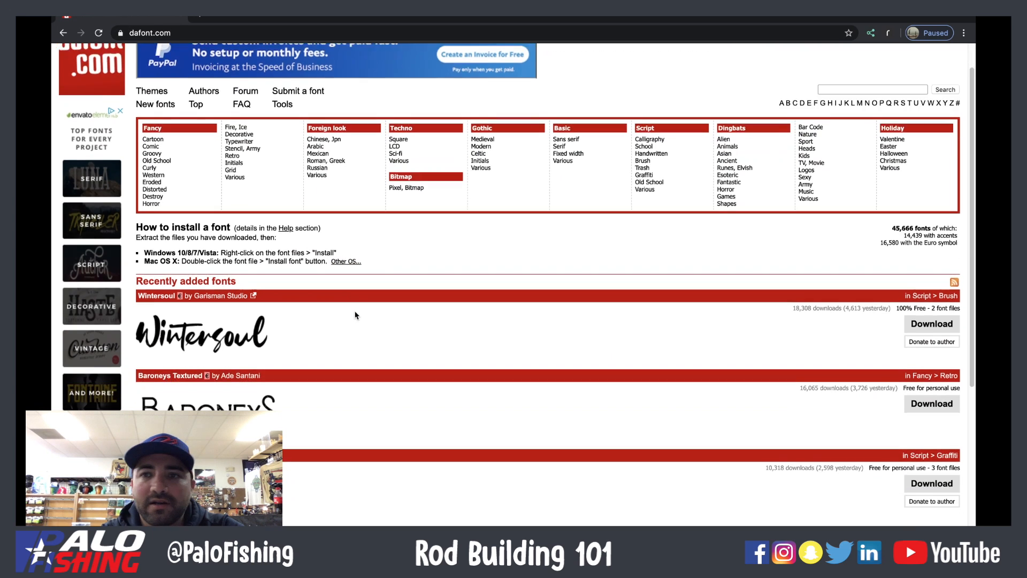
scroll(355, 316, up, 7)
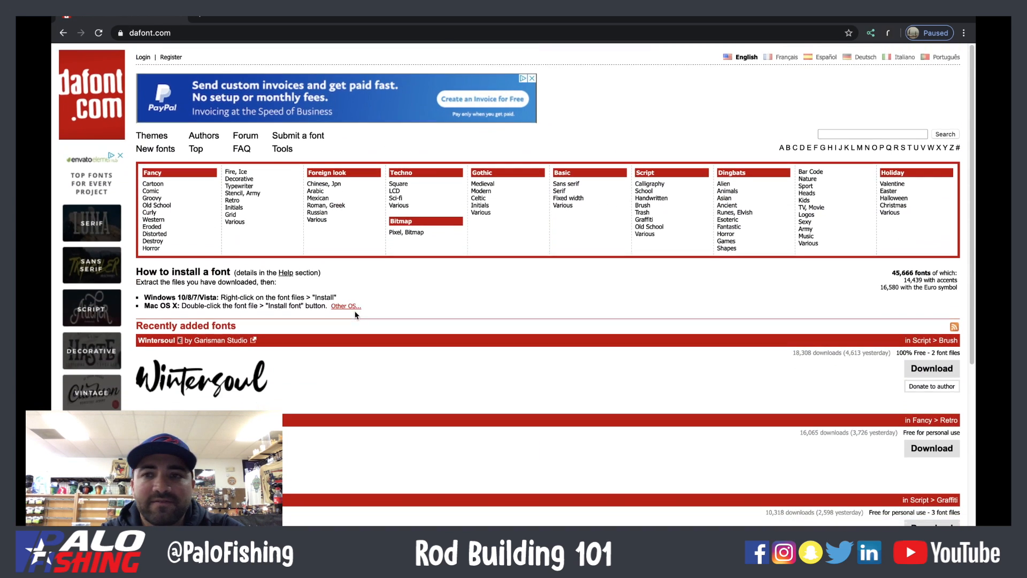
scroll(292, 262, down, 5)
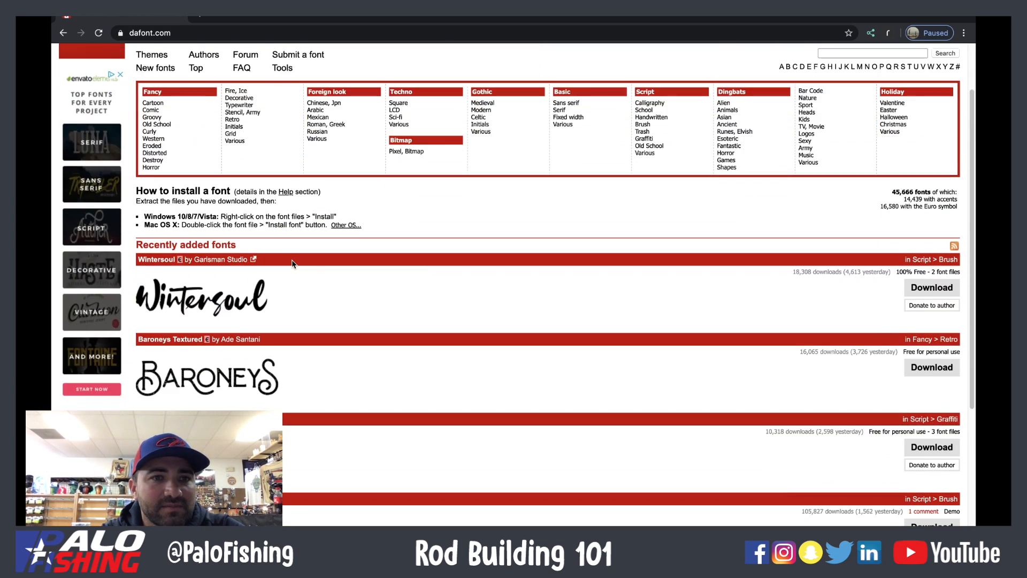
scroll(293, 264, down, 2)
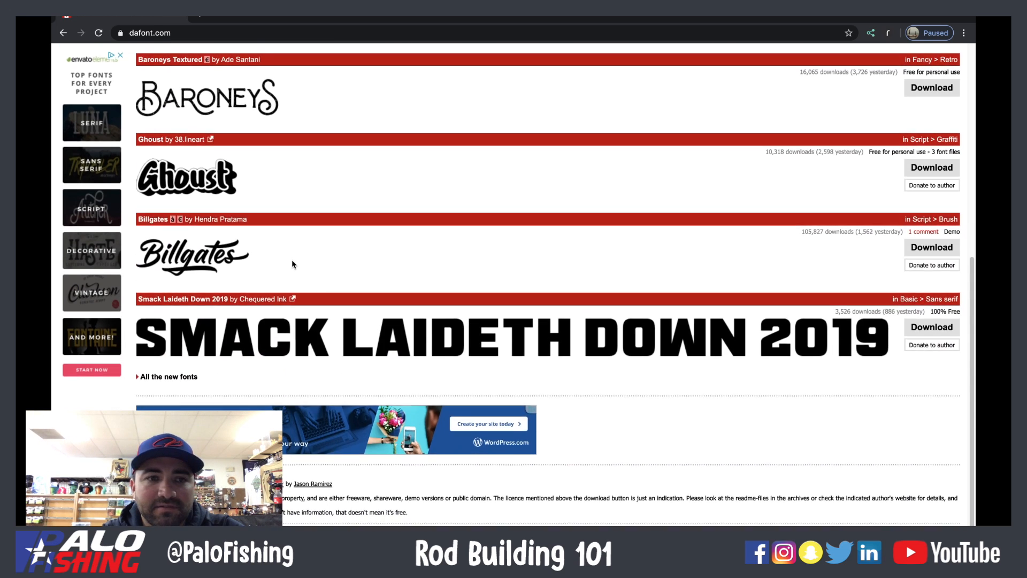
scroll(292, 263, up, 7)
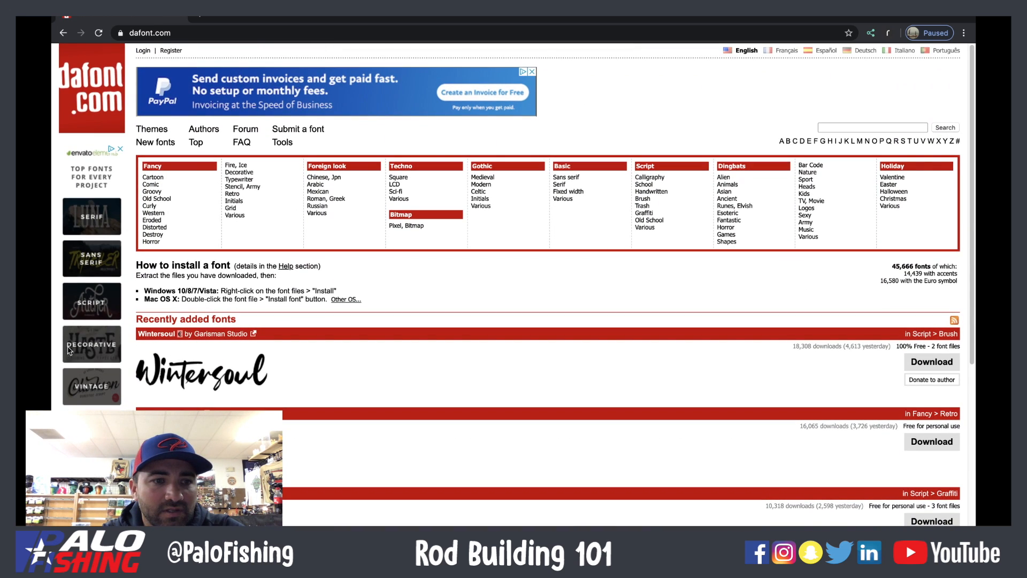
click(51, 338)
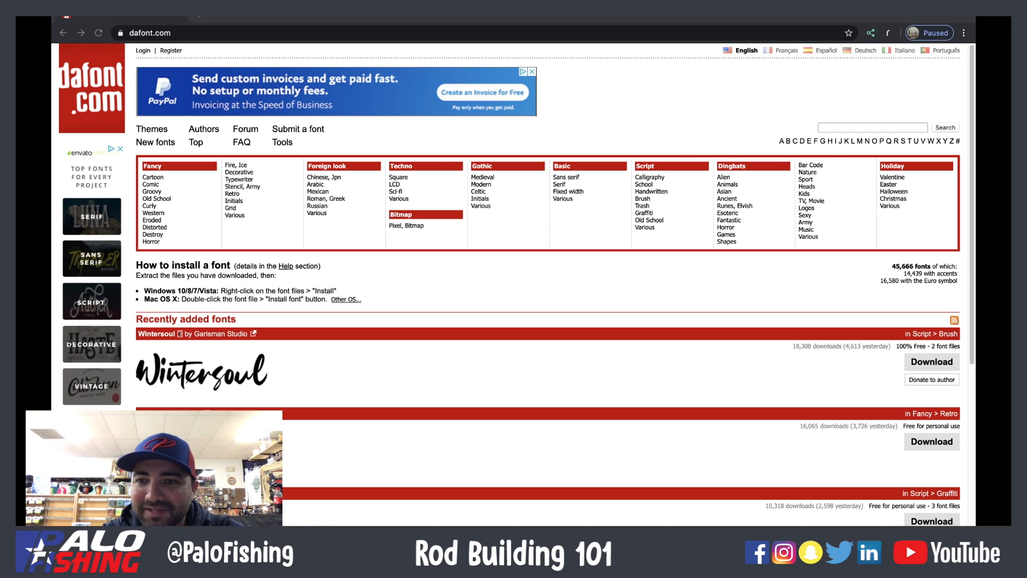
scroll(555, 284, down, 4)
scroll(554, 285, up, 4)
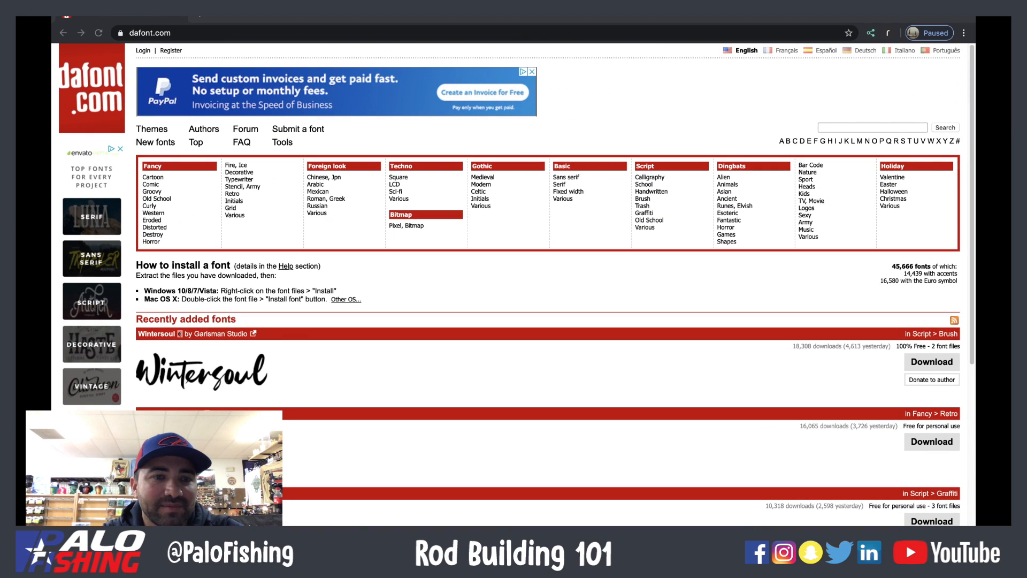
- Open the Comic fonts under Fancy and preview them with the text "Test Label"
click(152, 184)
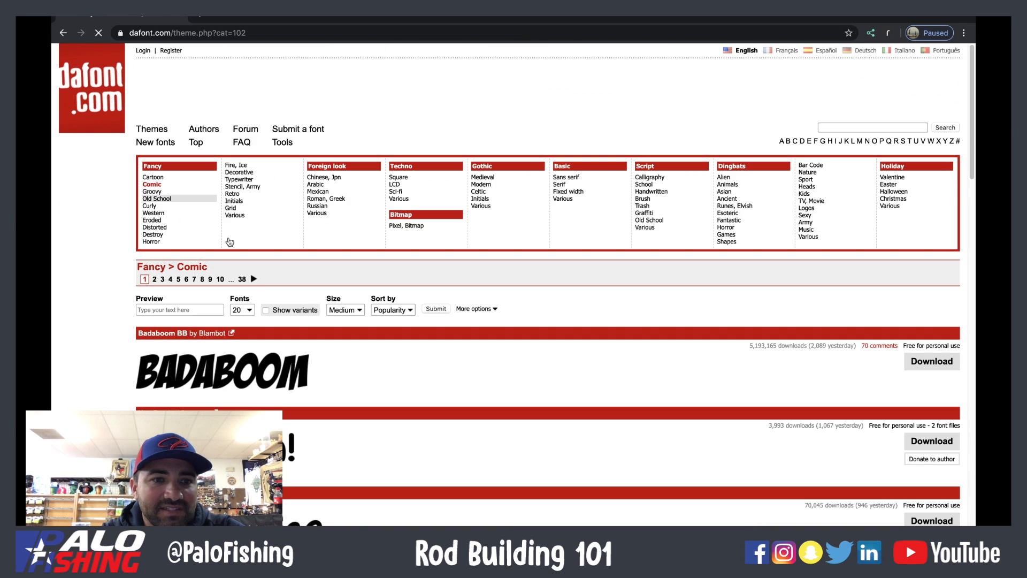
click(206, 310)
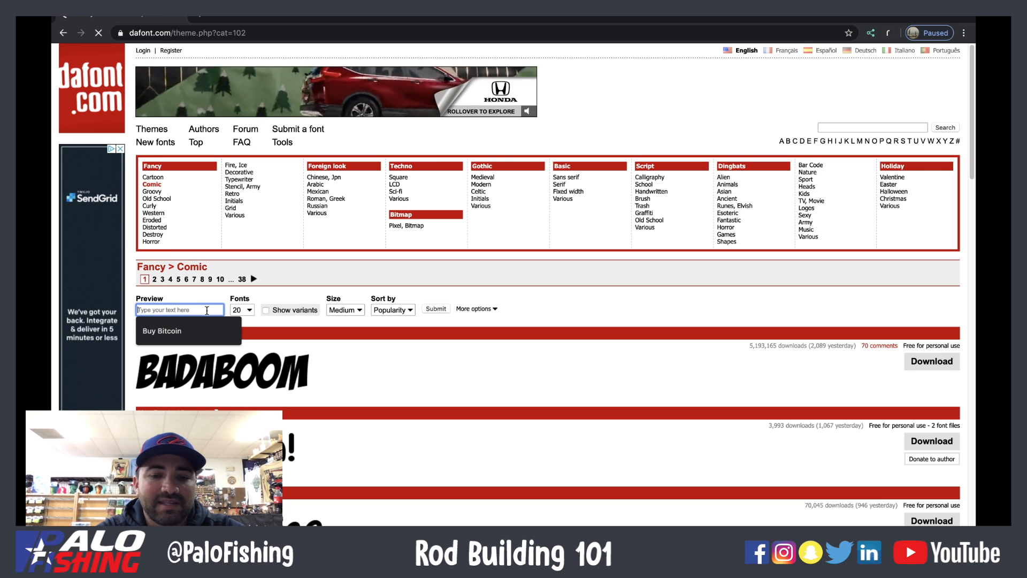
text(Test Lab)
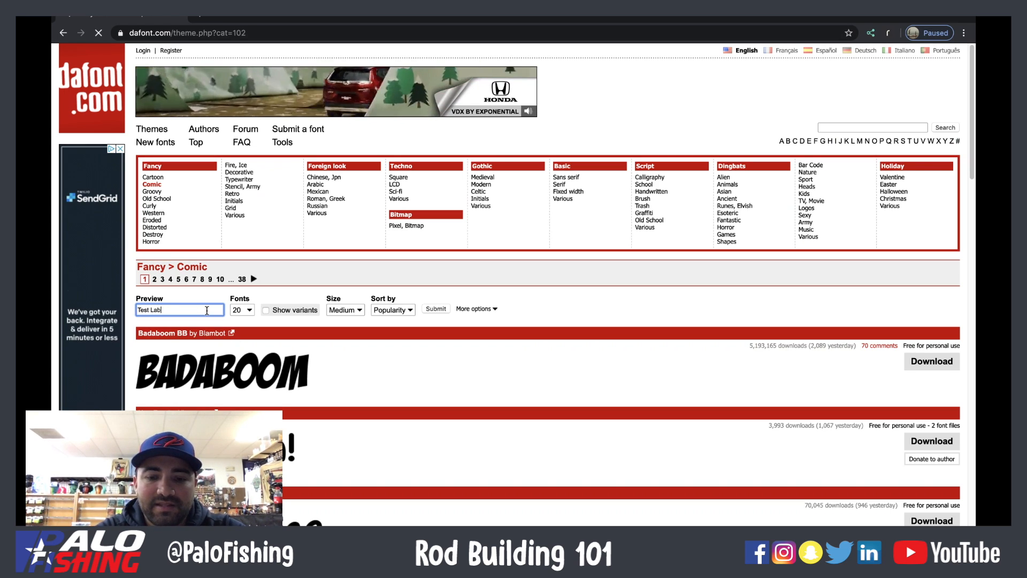
text(el)
key(Return)
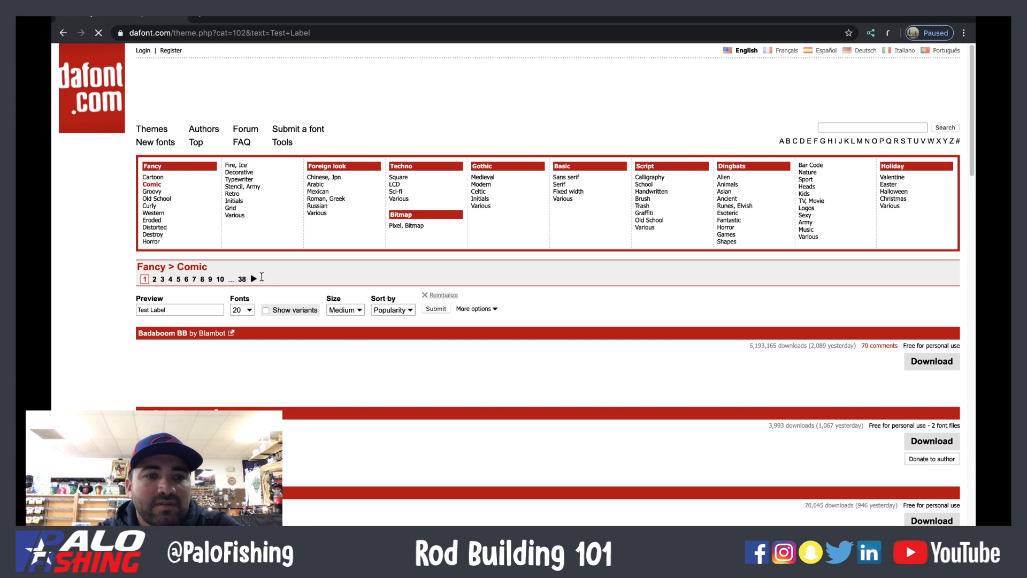
- Browse the previewed Comic fonts and download the Heroes Legend font
scroll(286, 347, down, 3)
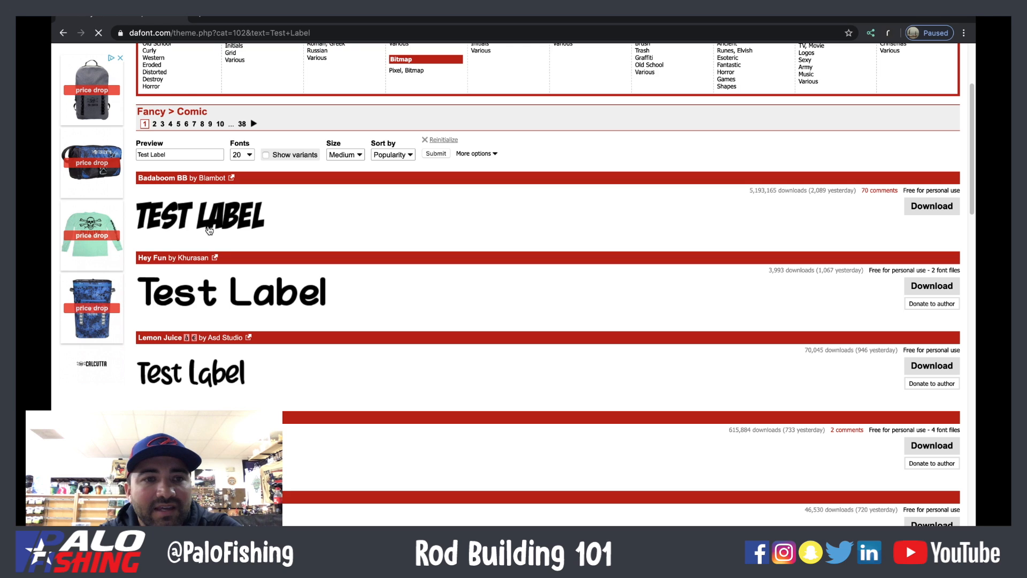
scroll(209, 230, down, 1)
scroll(209, 231, down, 6)
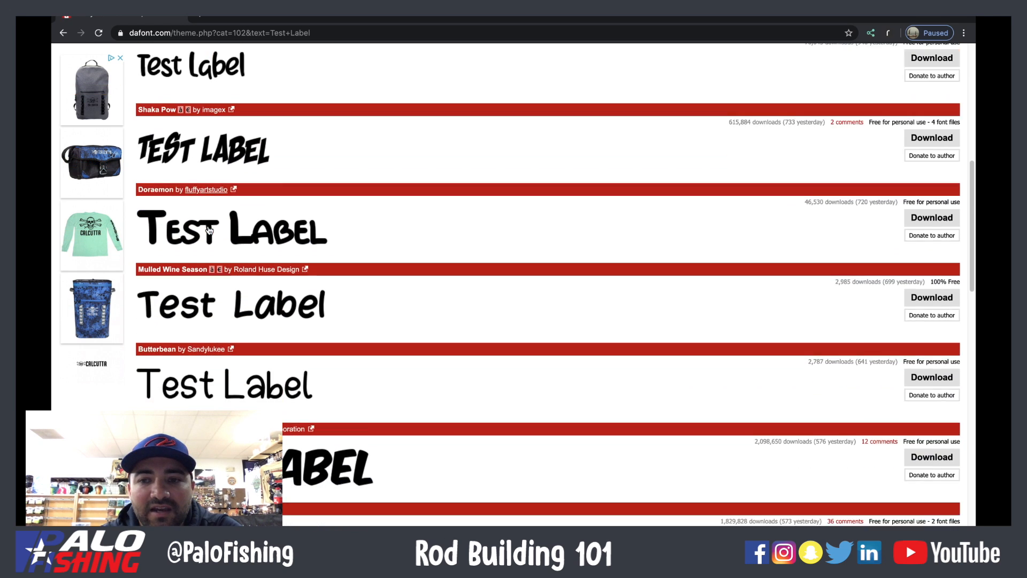
scroll(209, 230, down, 8)
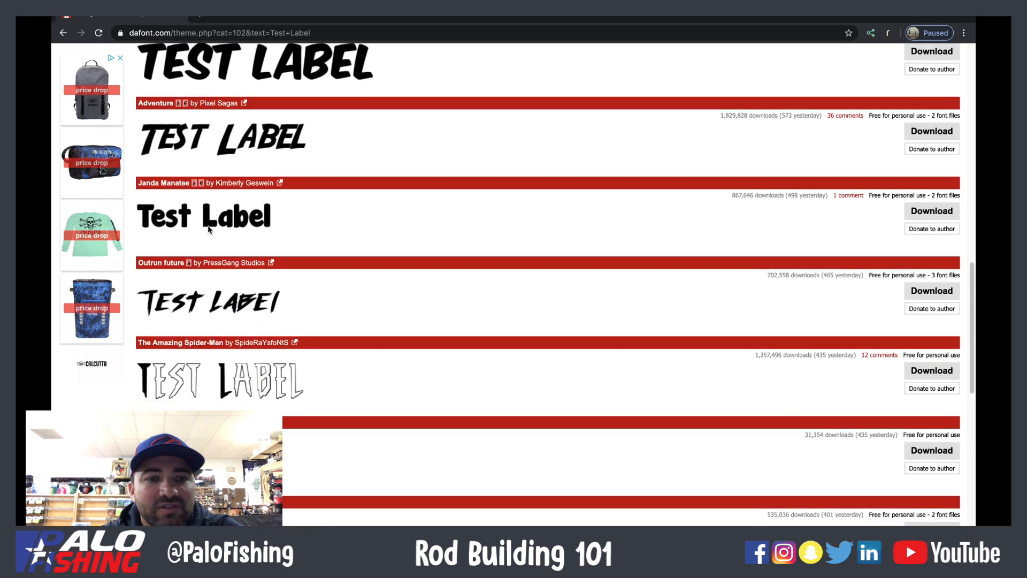
scroll(210, 230, down, 3)
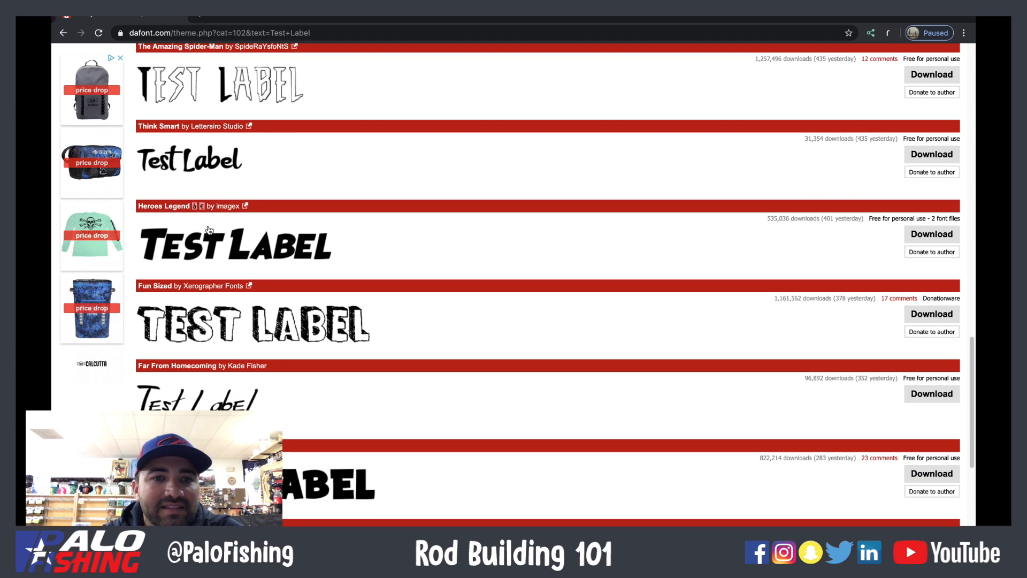
scroll(408, 236, down, 1)
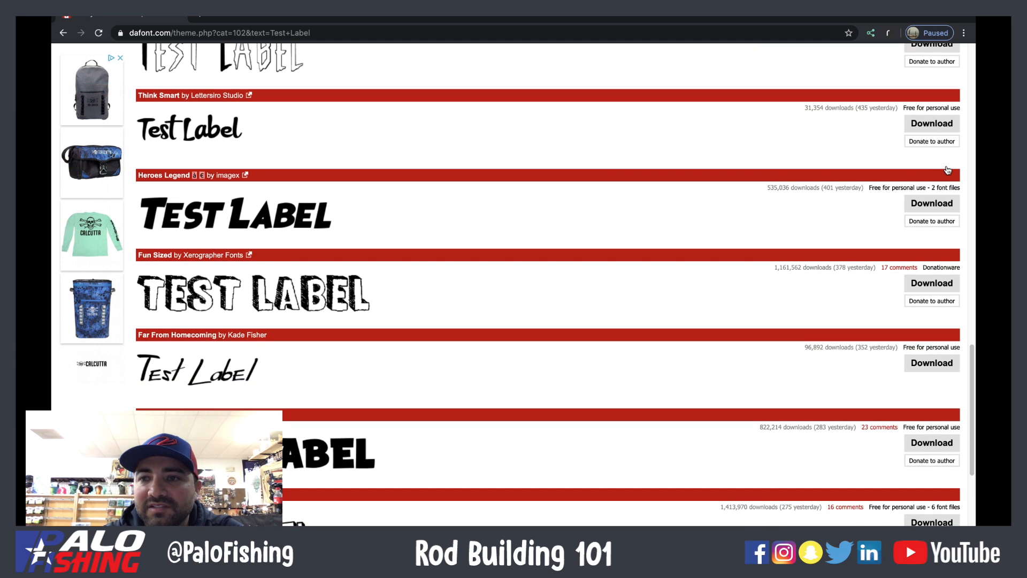
click(928, 208)
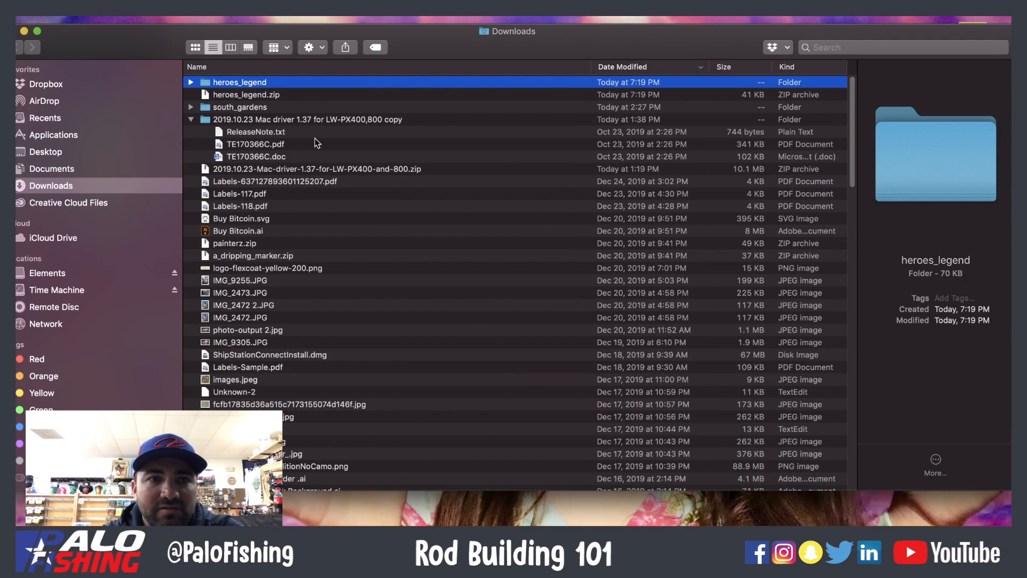
- Expand the heroes_legend folder in Downloads and install the font from Heroes Legend.ttf
click(191, 82)
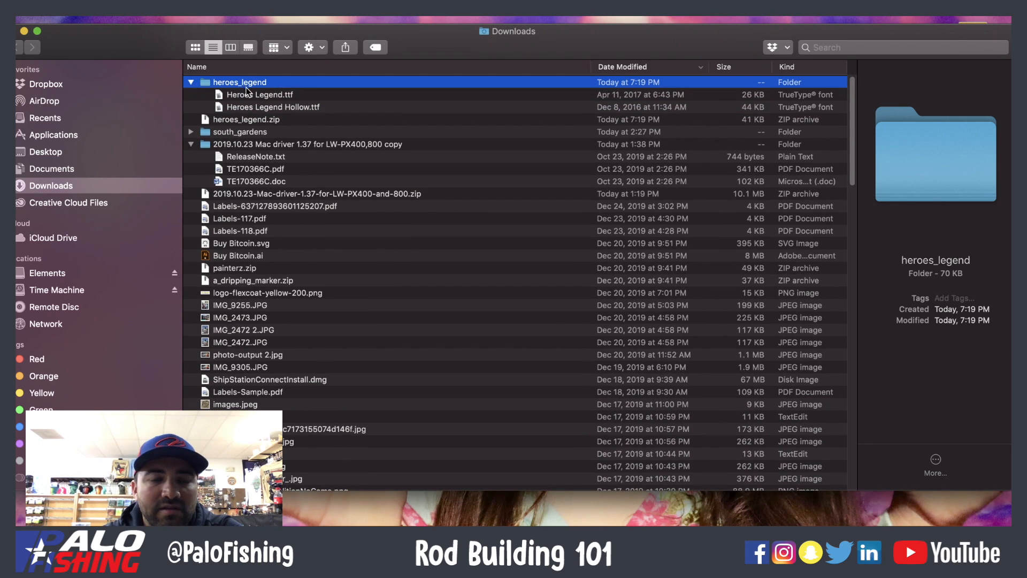
double_click(252, 98)
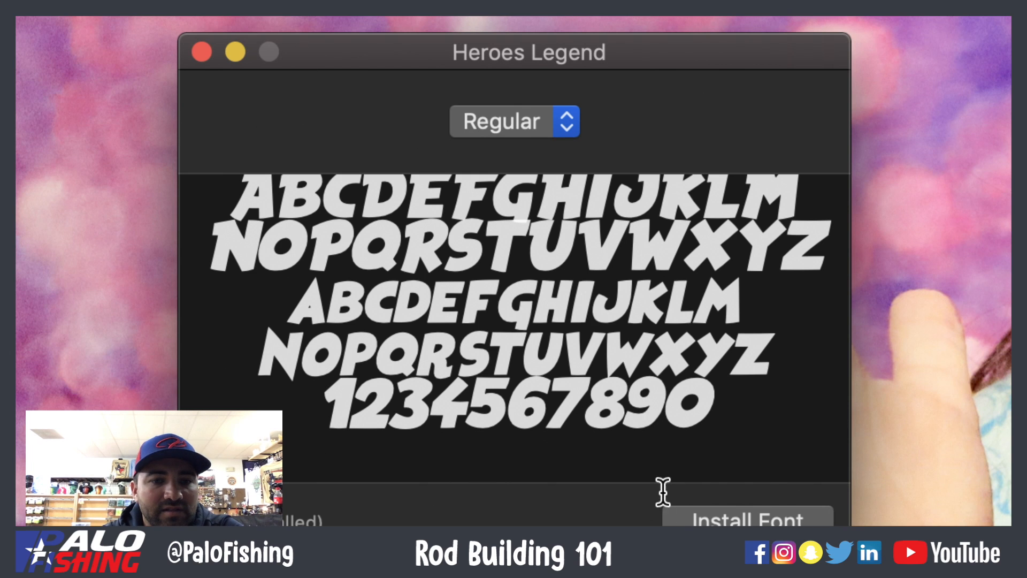
click(714, 518)
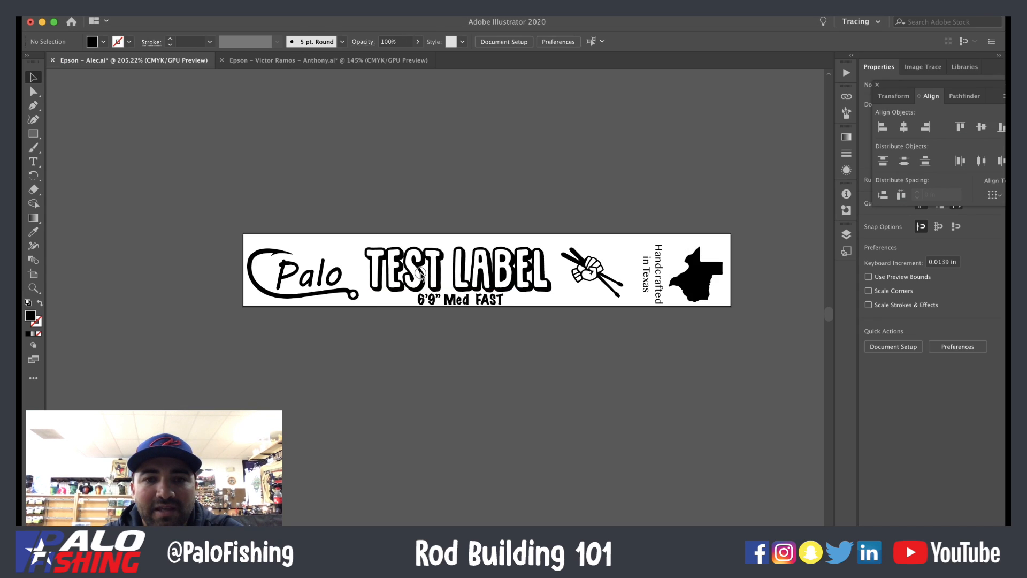
- Change the font of the "Test Label" title to Heroes Legend
double_click(420, 274)
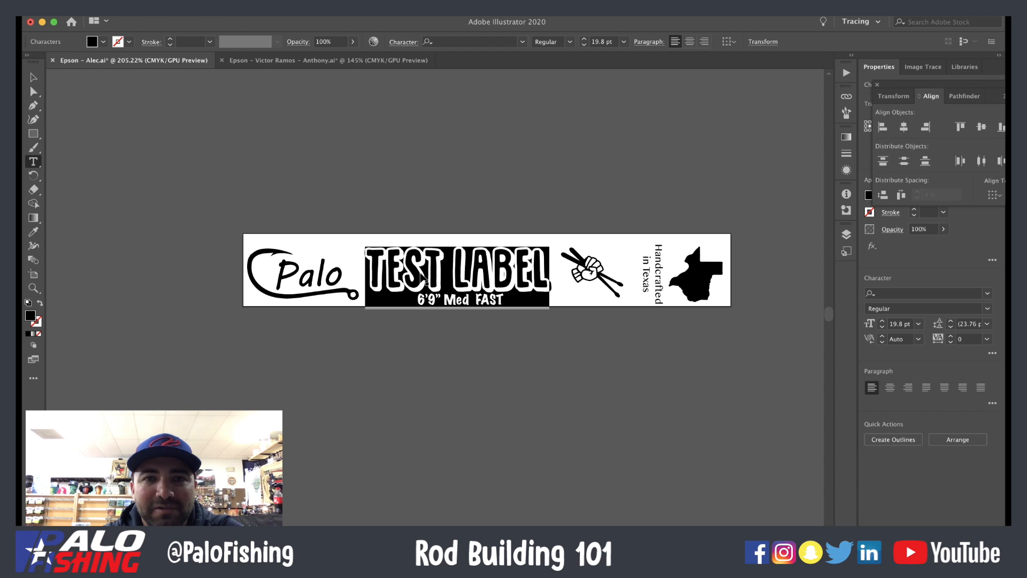
click(520, 42)
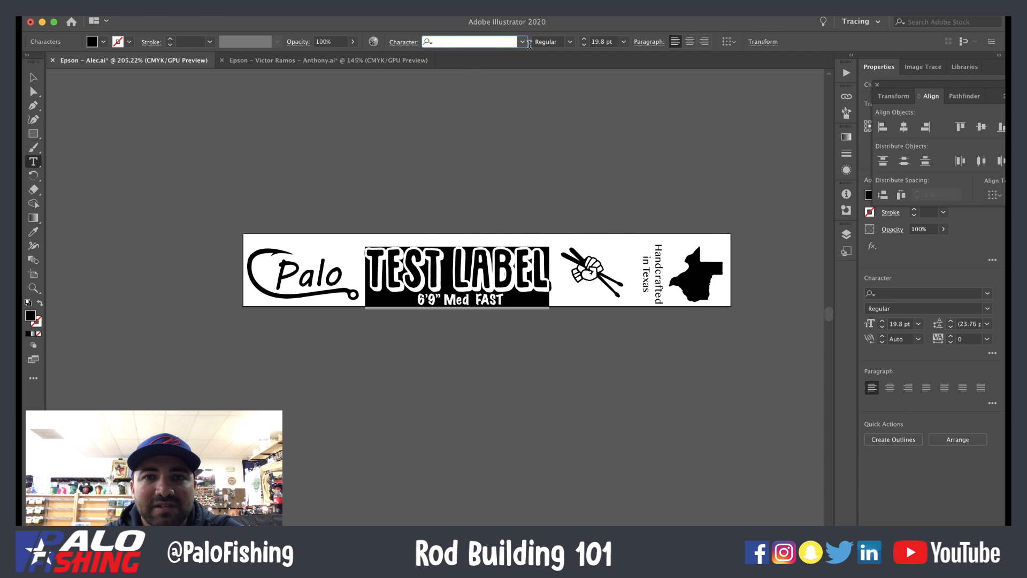
click(524, 42)
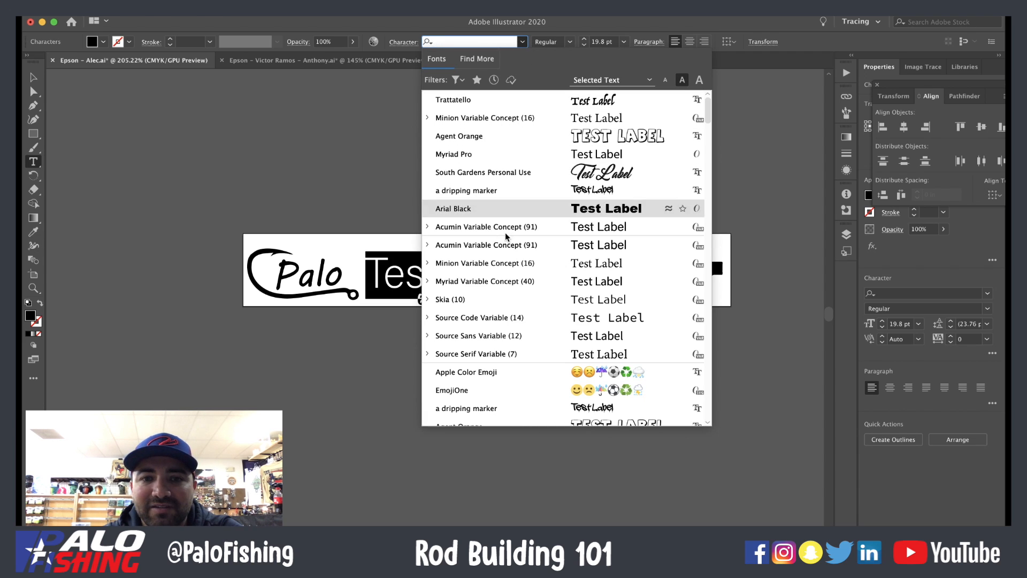
scroll(507, 240, down, 15)
scroll(506, 244, down, 6)
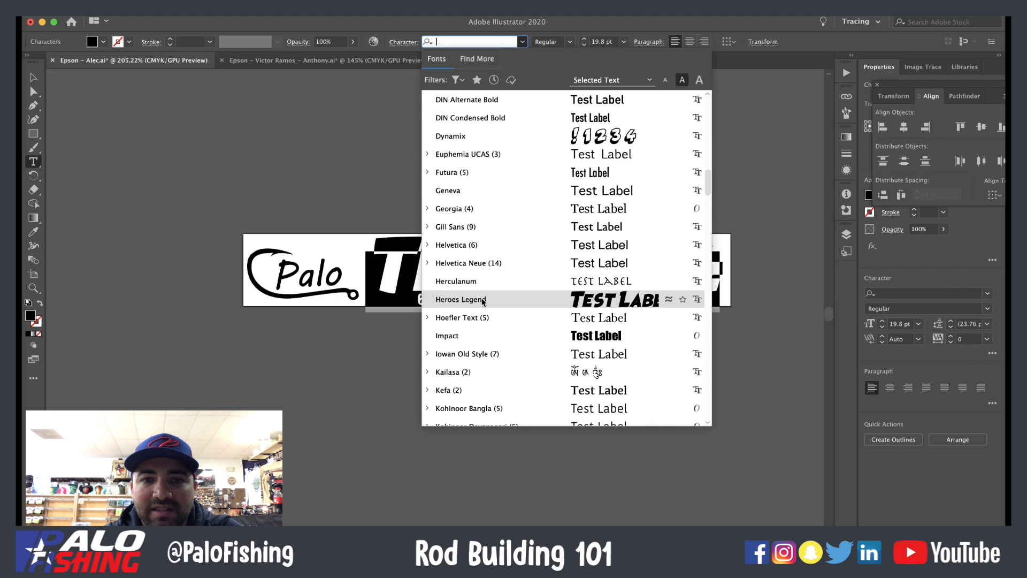
click(483, 300)
click(33, 79)
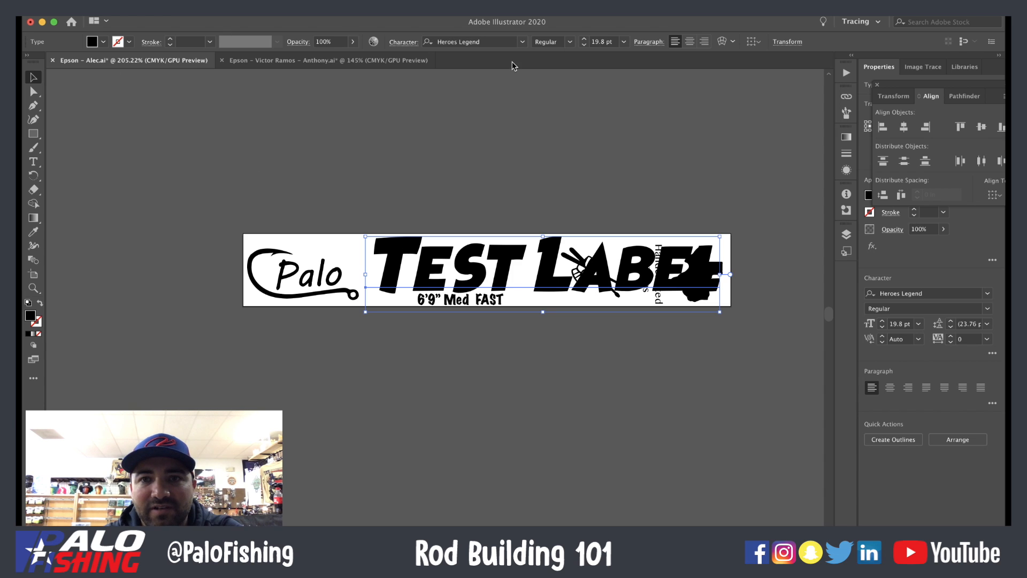
- Reduce the title's font size to 11 pt
click(584, 46)
click(584, 46)
click(584, 46)
click(584, 46)
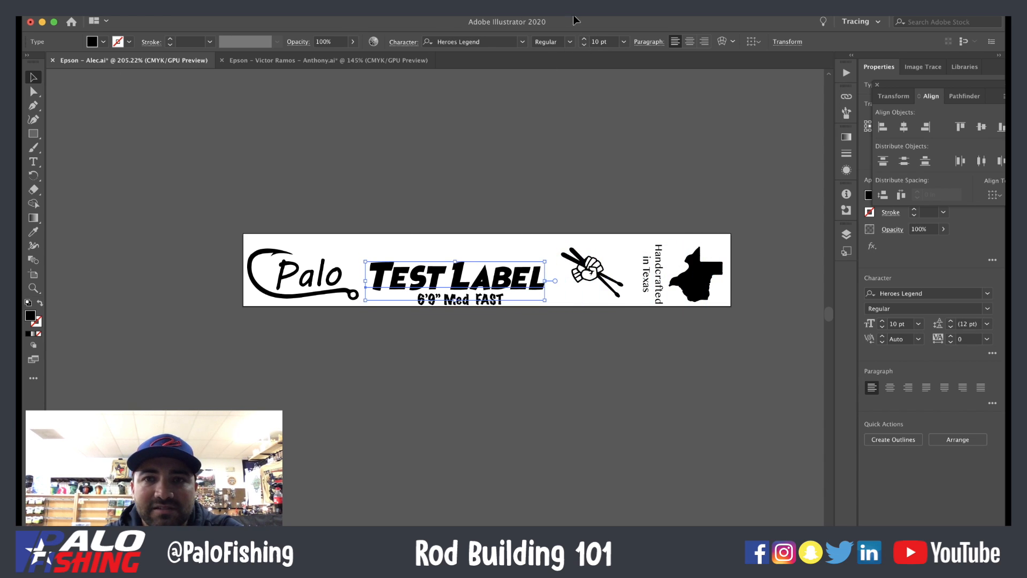
click(585, 38)
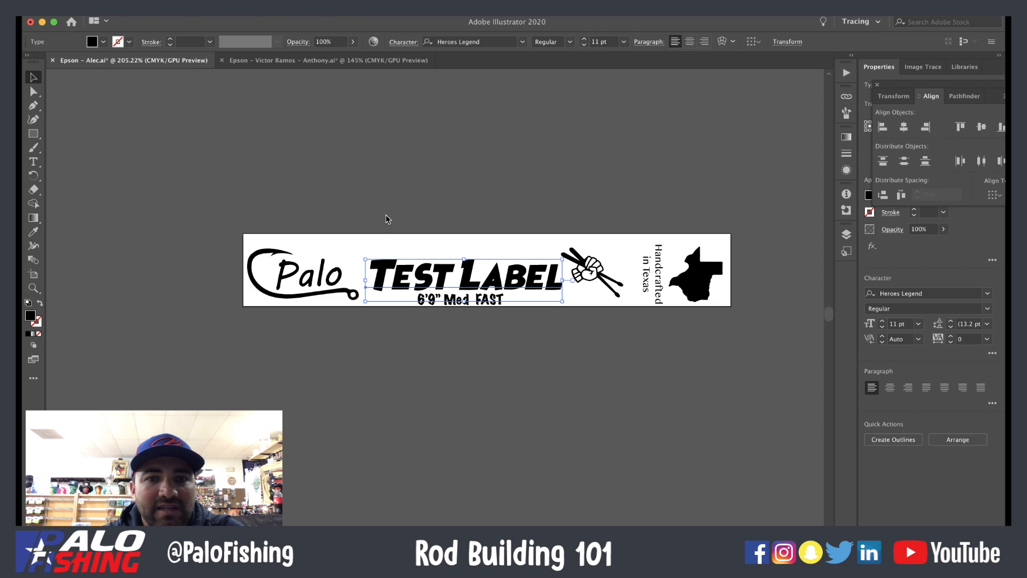
- Move the title up above the rod specification, and shift the drumsticks graphic slightly up and left
mouse_move(427, 278)
mouse_down()
mouse_move(417, 267)
mouse_move(433, 263)
mouse_up()
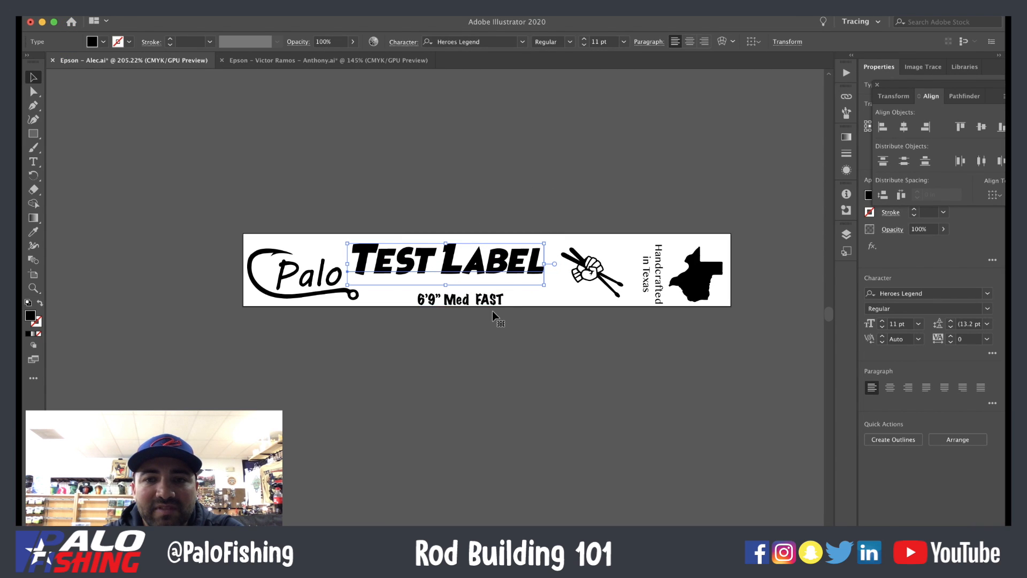
drag(582, 276, 571, 261)
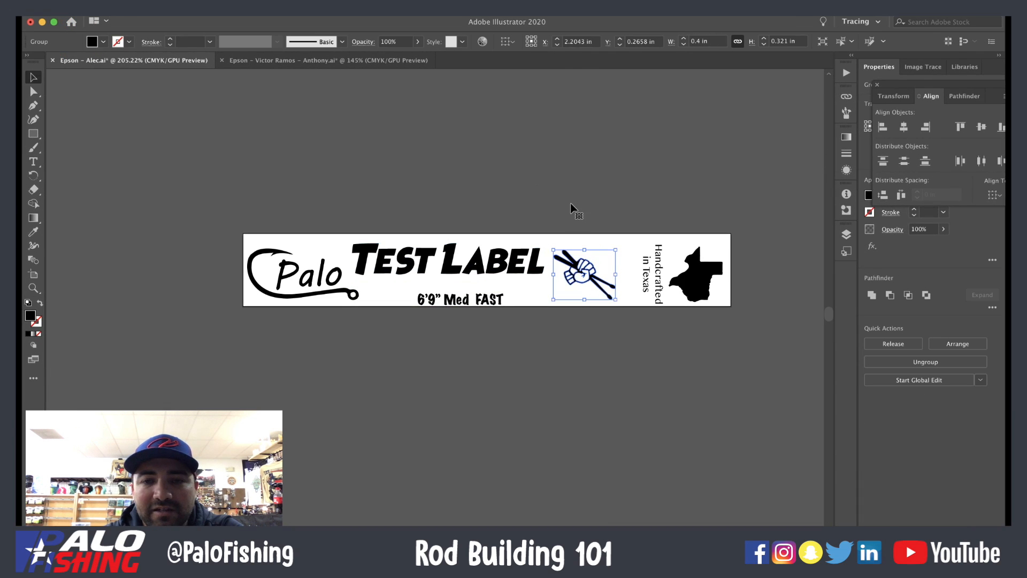
click(567, 195)
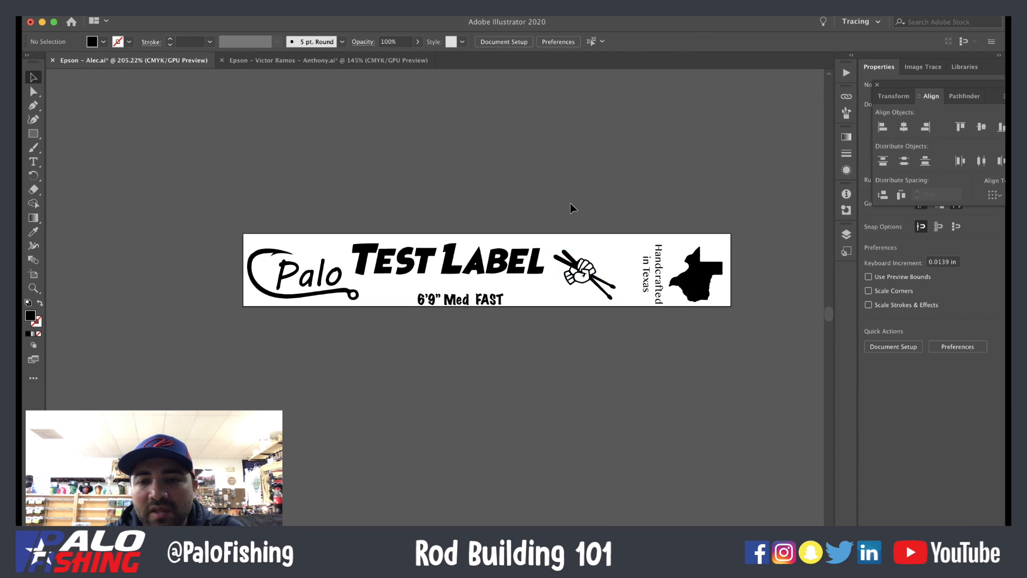
click(492, 263)
click(498, 207)
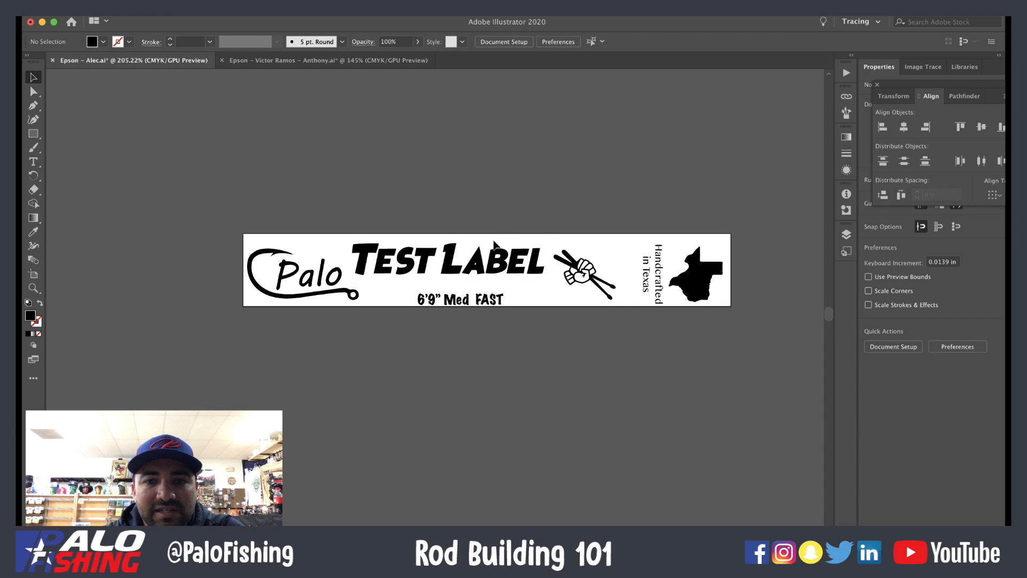
- Reposition the title between the logo and the drumsticks graphic, and move the drumsticks right to clear the text
mouse_move(488, 251)
mouse_down()
mouse_move(497, 260)
mouse_move(499, 249)
mouse_up()
drag(579, 257, 589, 260)
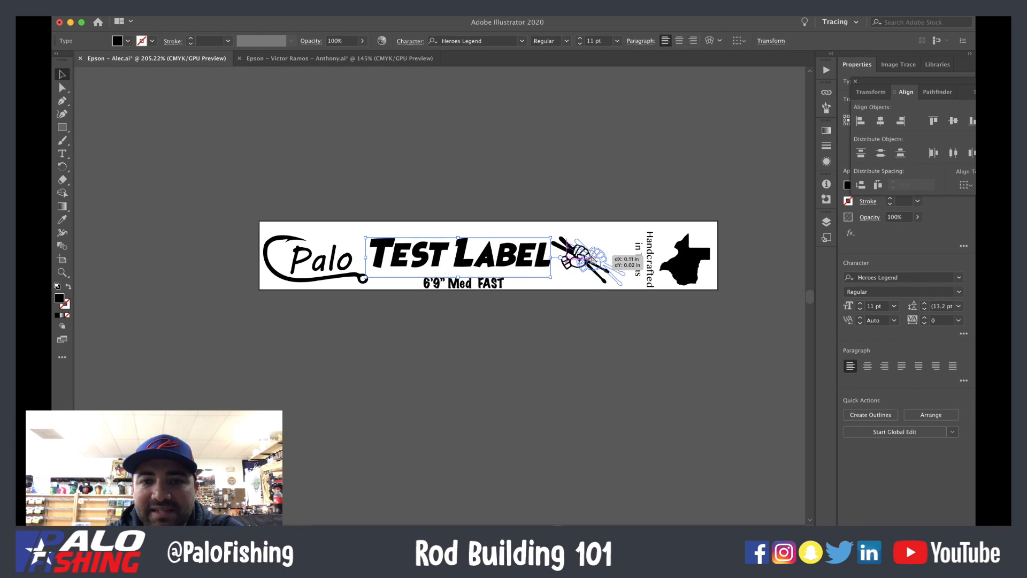
click(601, 189)
click(593, 273)
drag(592, 275, 593, 274)
click(552, 184)
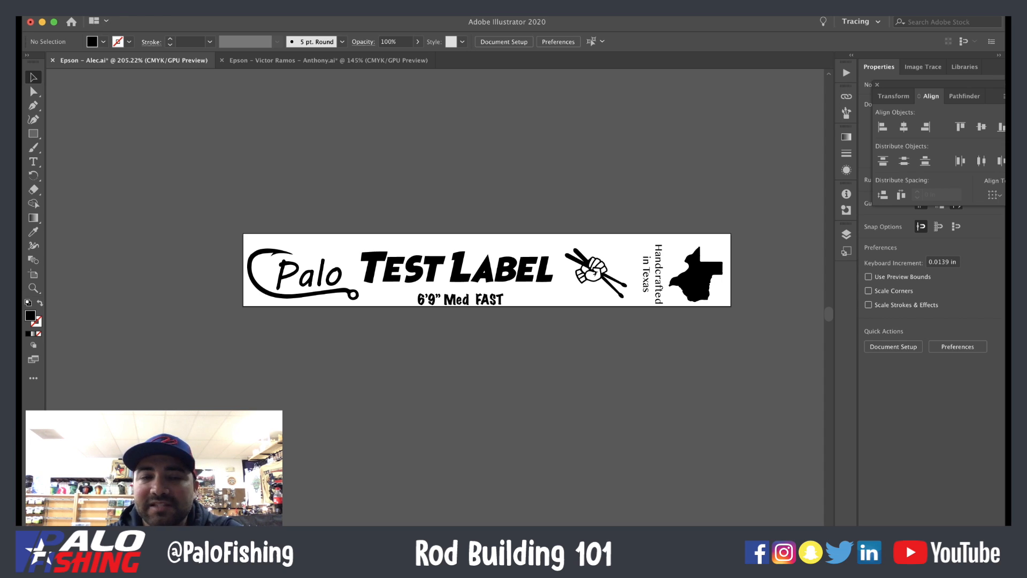
- Open the print settings for the label and toggle Auto-Rotate off and back on to compare the preview
click(111, 16)
click(147, 298)
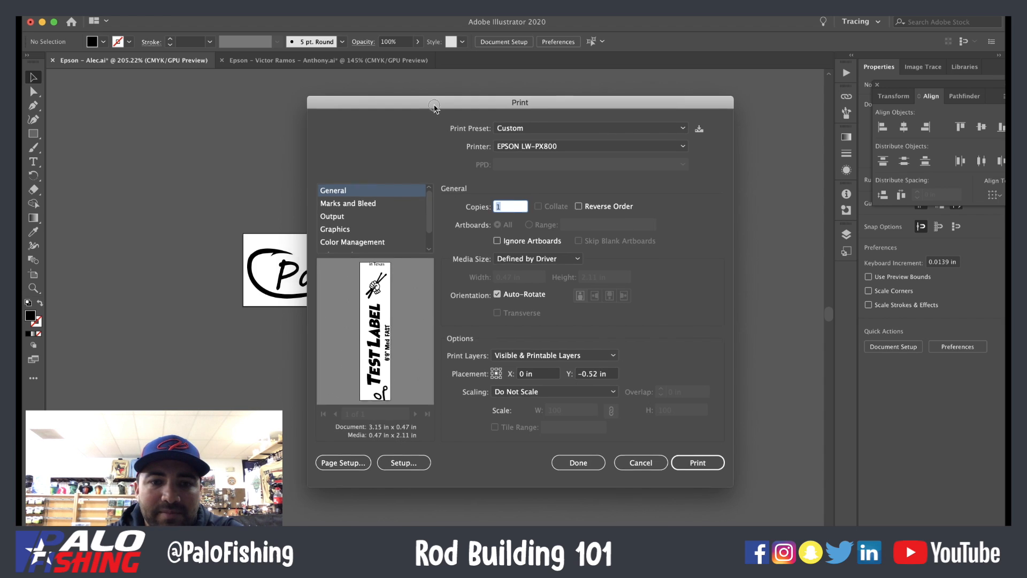
drag(431, 103, 527, 82)
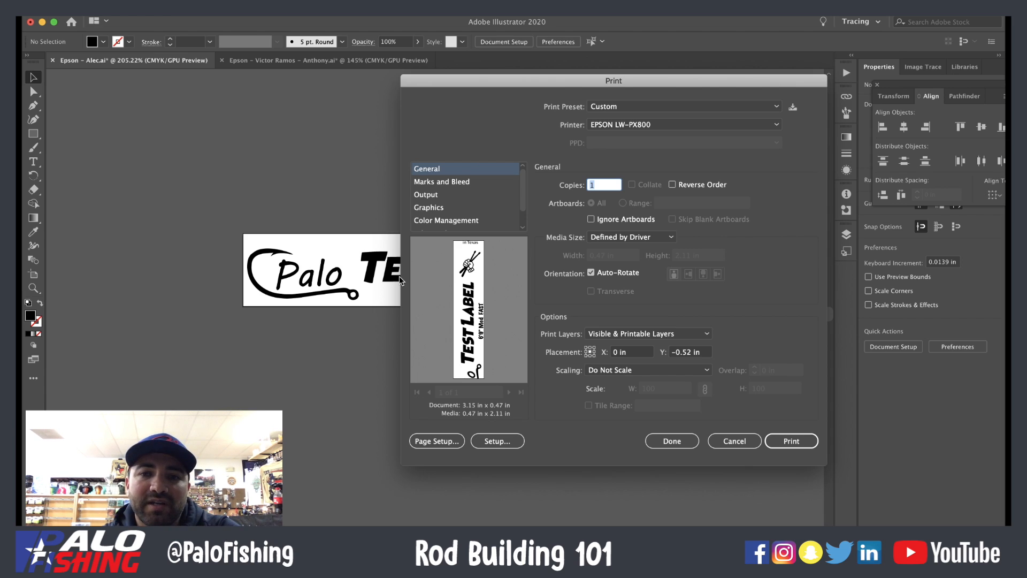
click(591, 273)
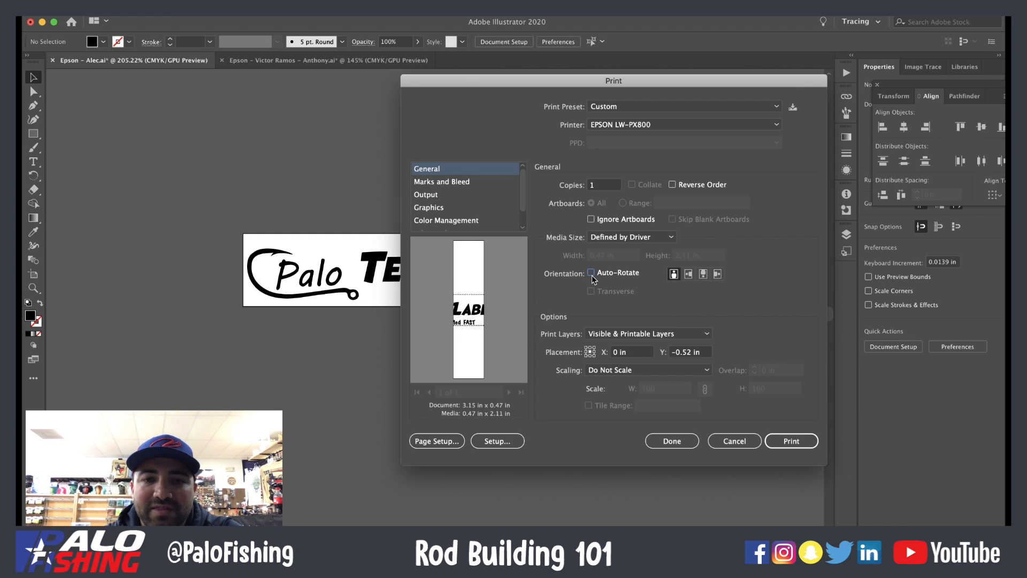
click(592, 274)
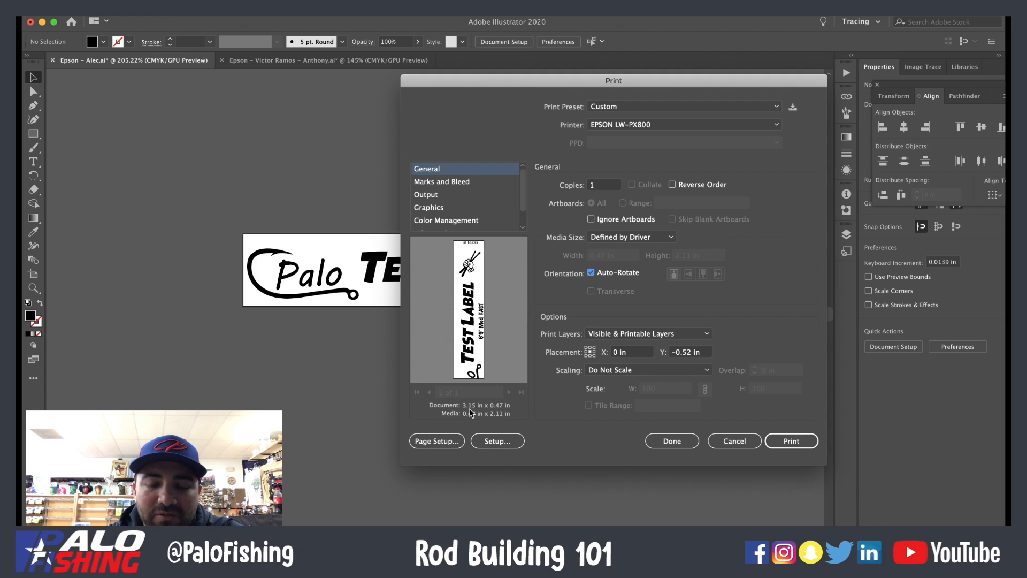
- Continue to Page Setup from the print settings and look over the available tape paper sizes
click(437, 441)
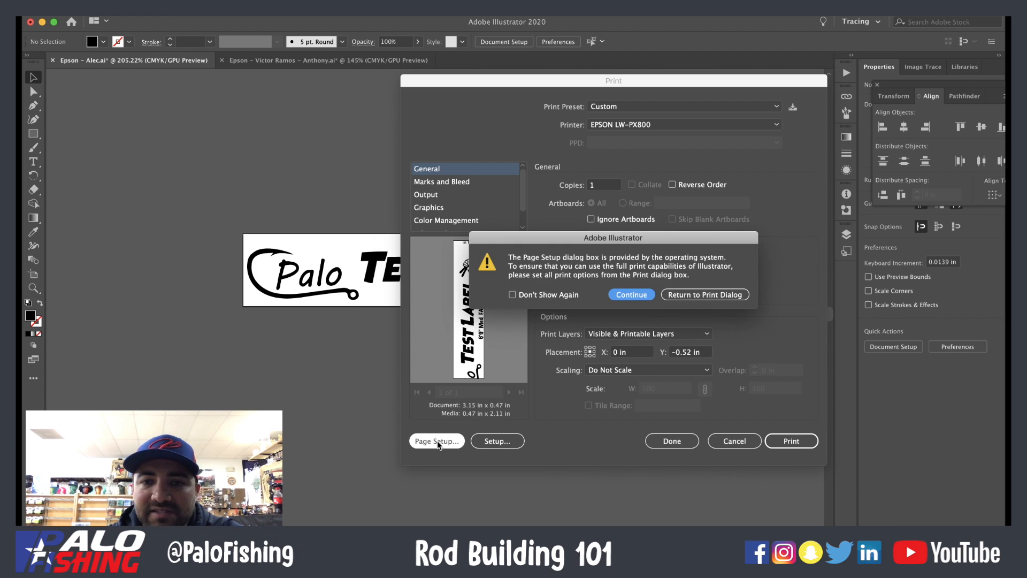
click(625, 294)
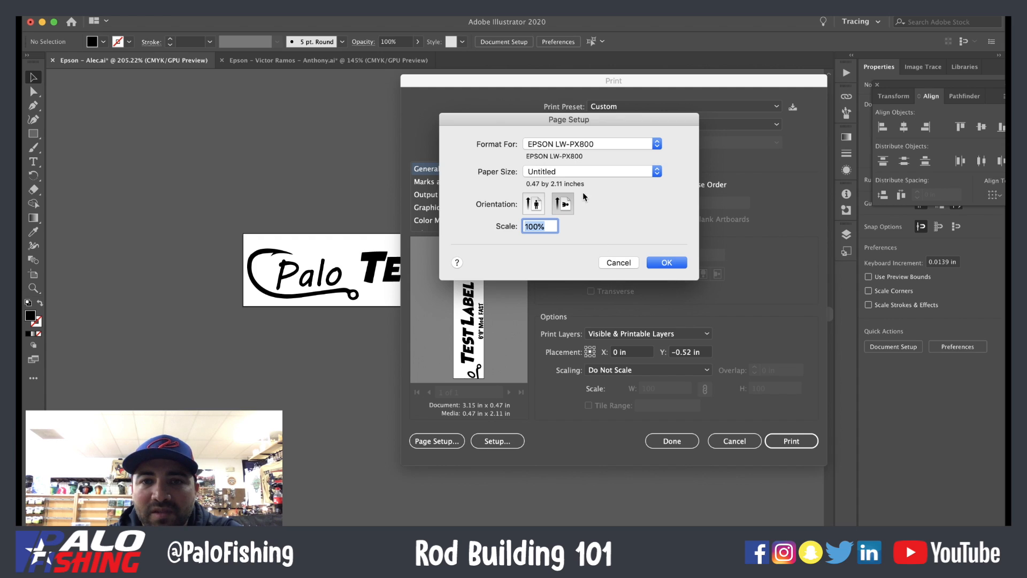
click(575, 173)
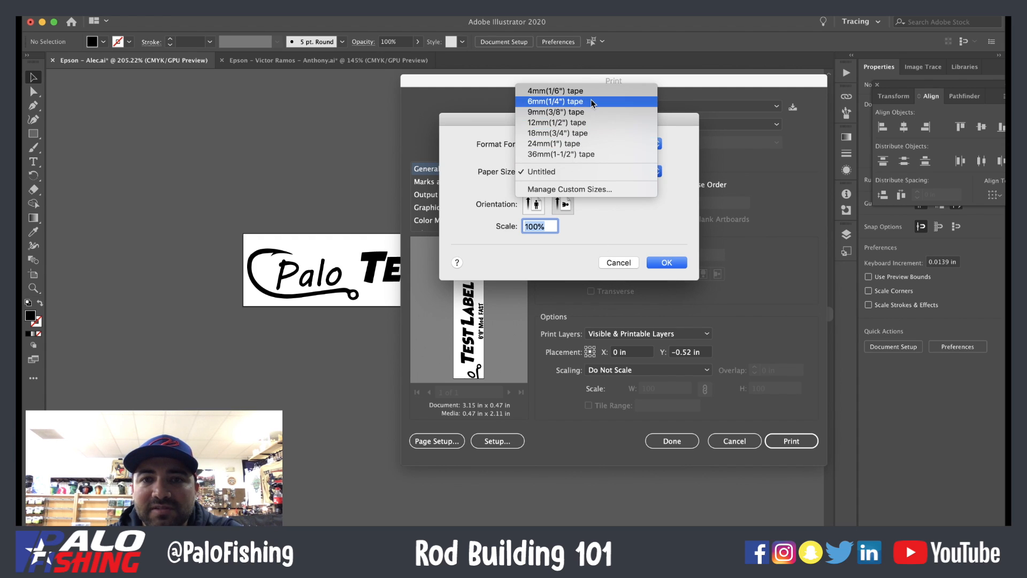
click(685, 202)
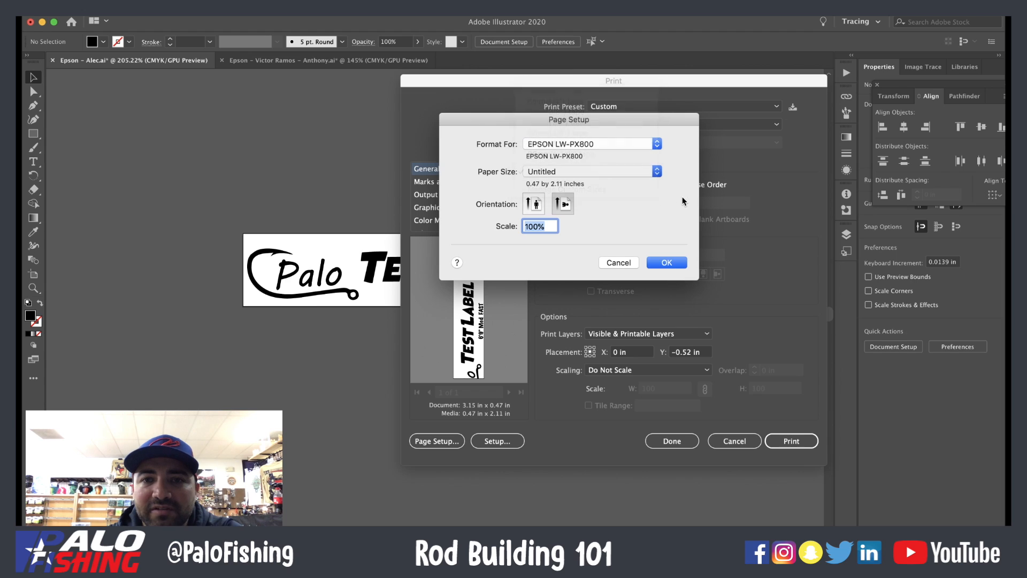
- Set the height of the "Untitled" custom paper size to 3.15 in and accept the page setup
click(581, 171)
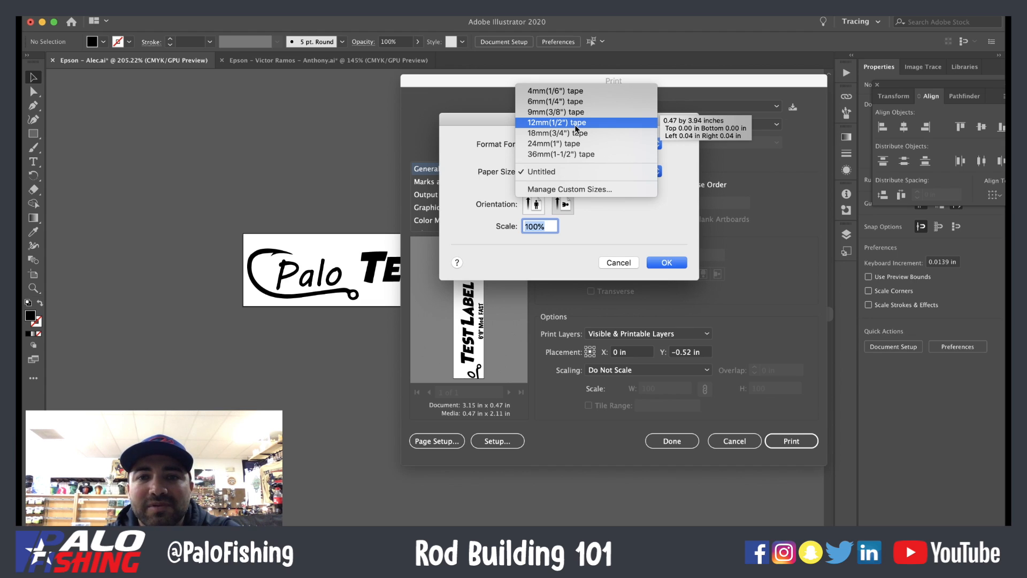
click(576, 190)
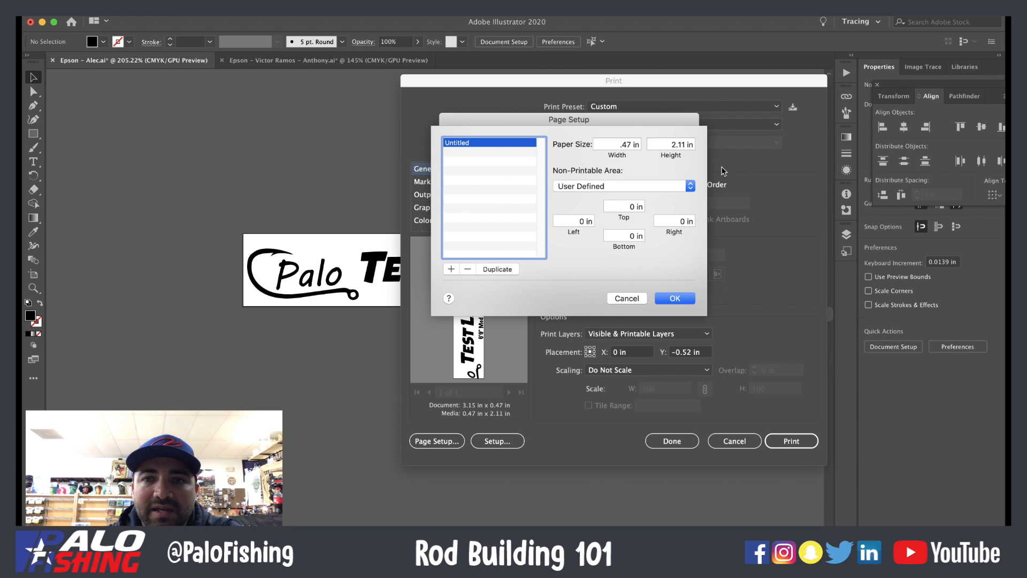
double_click(670, 141)
text(3.15)
key(Return)
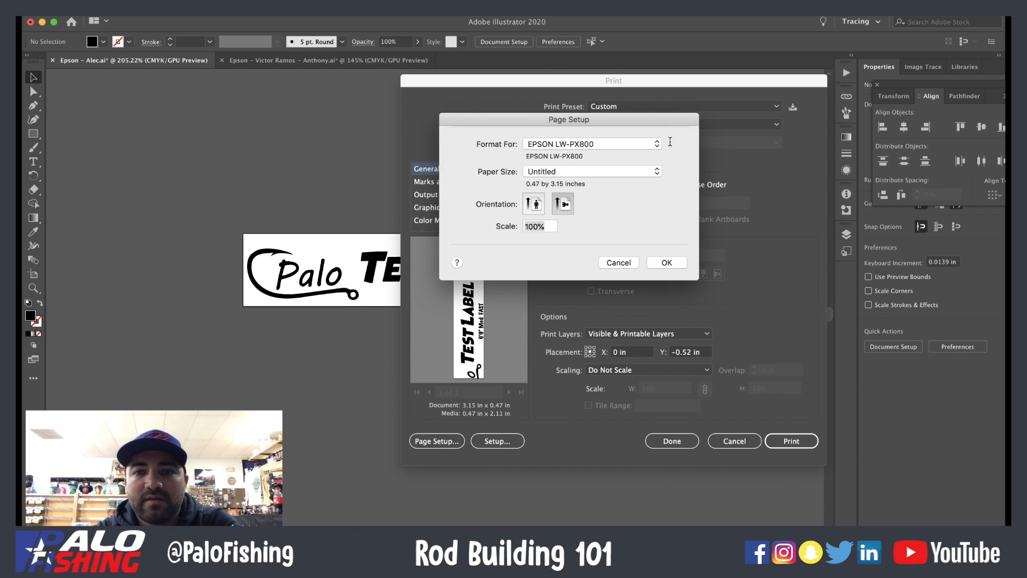
key(Return)
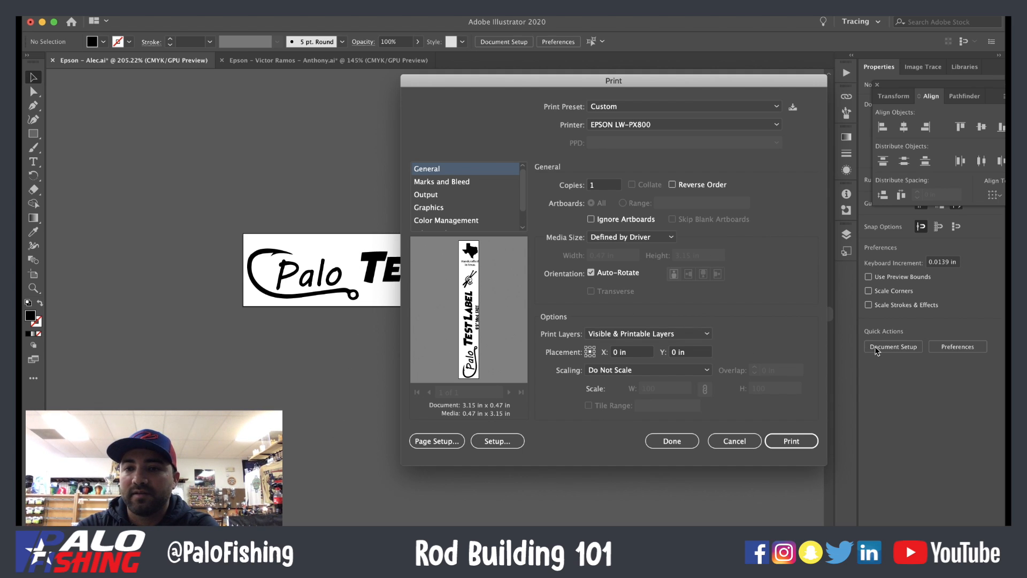
- Print one copy of the label on the EPSON LW-PX800
drag(680, 82, 523, 48)
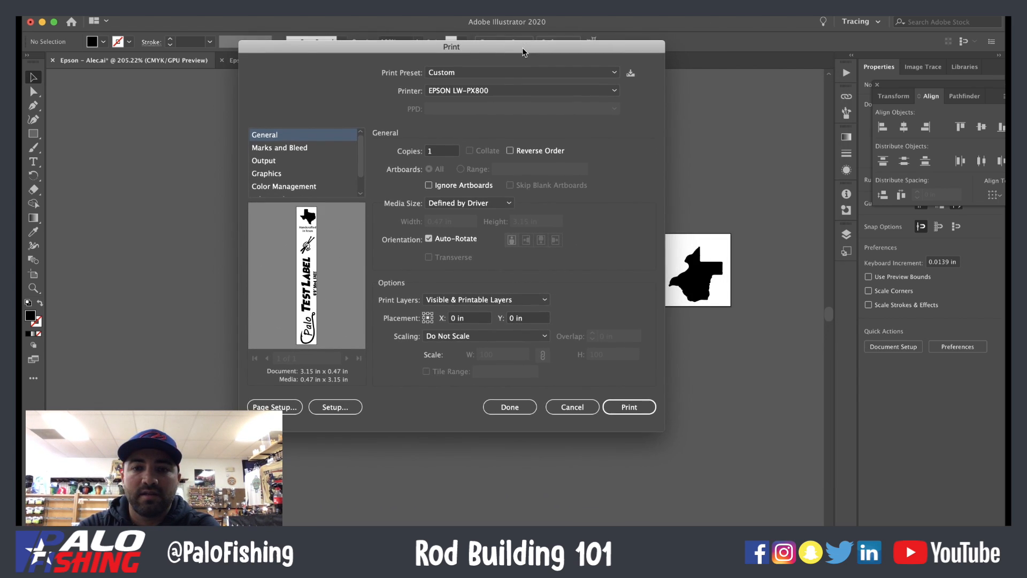
click(630, 408)
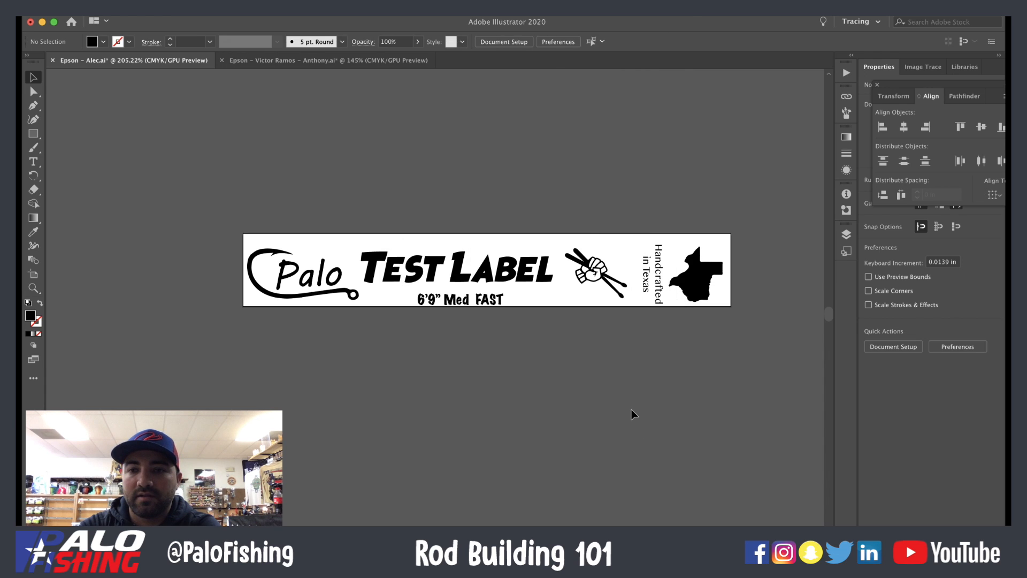